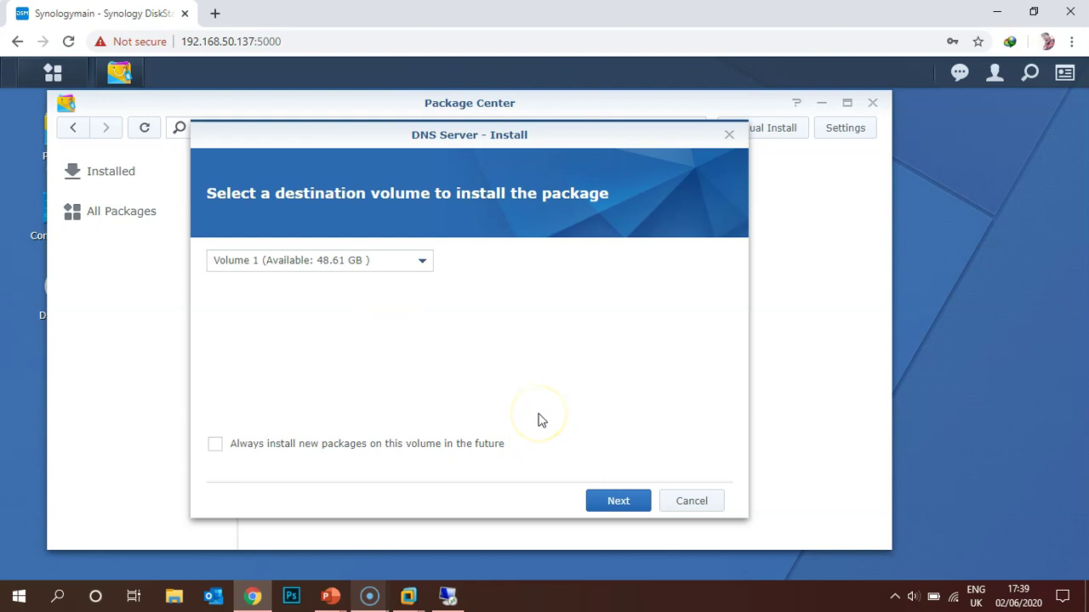
- Install the DNS Server package on Volume 1 and open it in a maximized window
{"action": "left_click", "coordinate": [593, 500]}
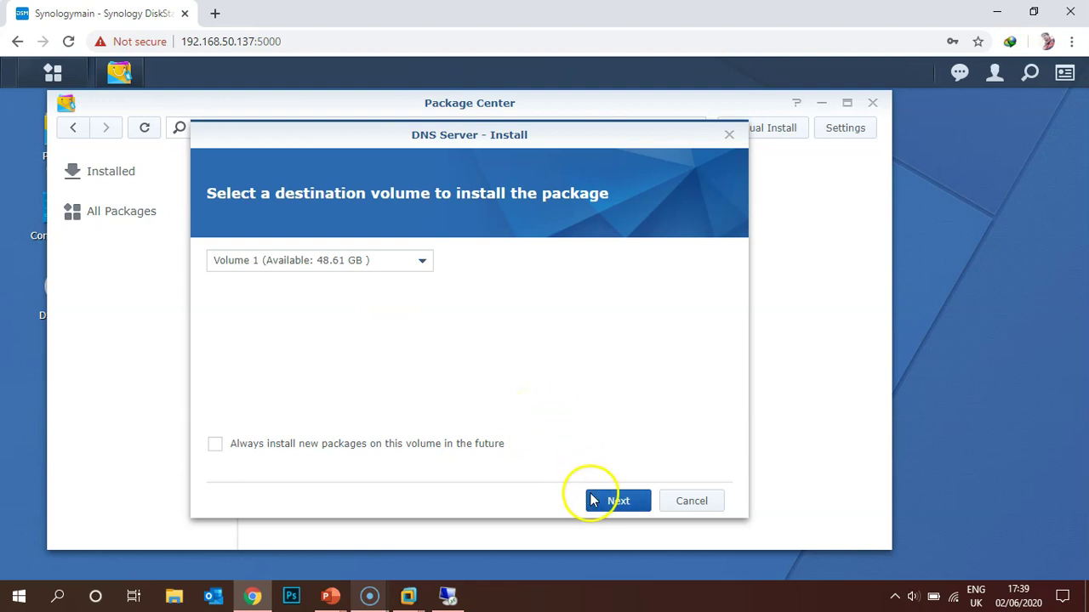
{"action": "left_click", "coordinate": [593, 500]}
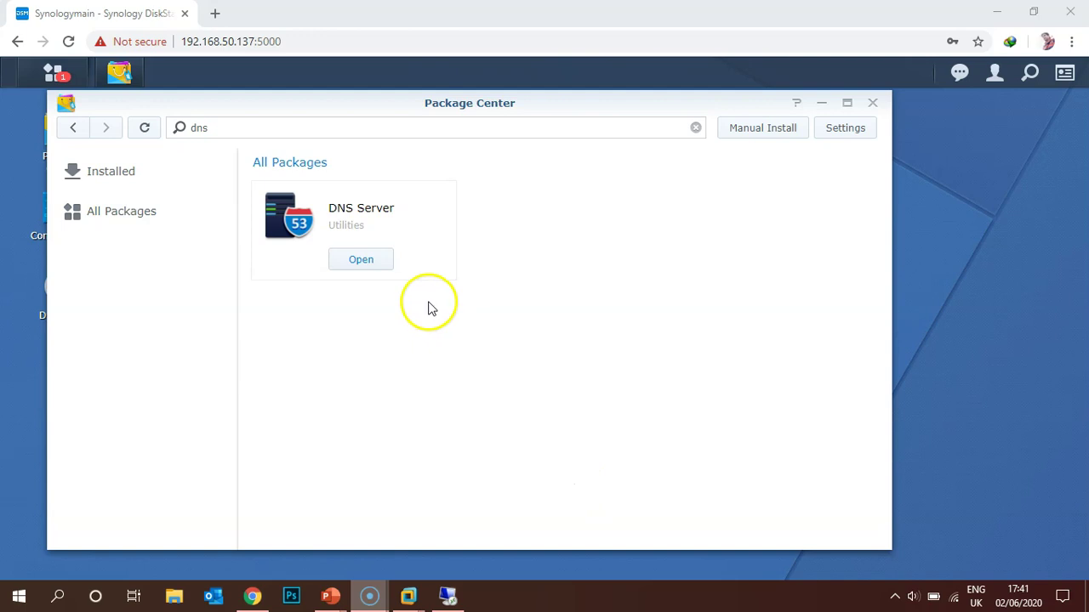
{"action": "left_click", "coordinate": [382, 265]}
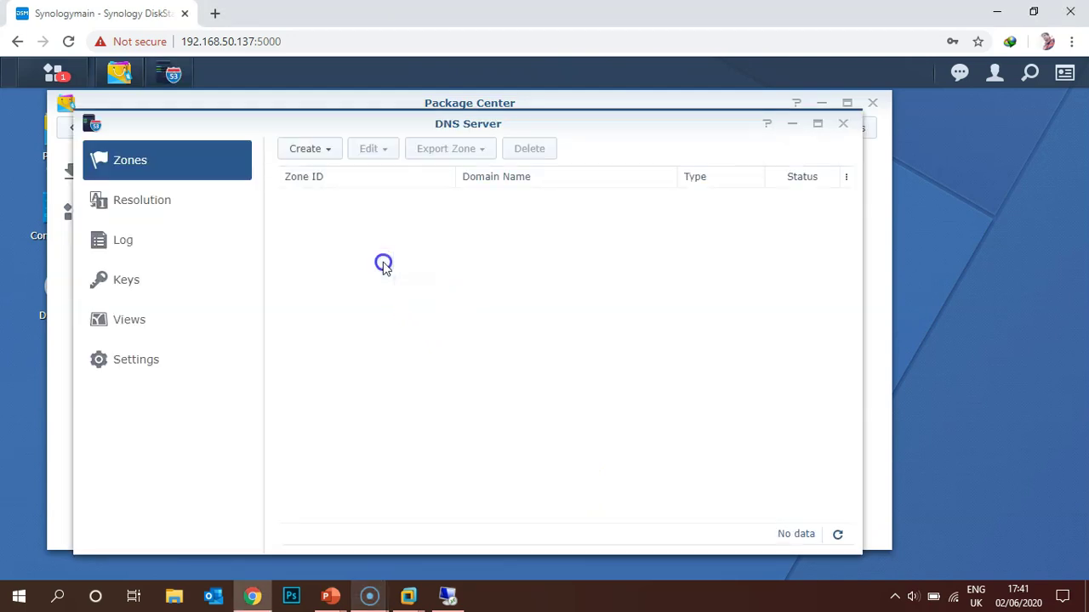
{"action": "left_click", "coordinate": [818, 125]}
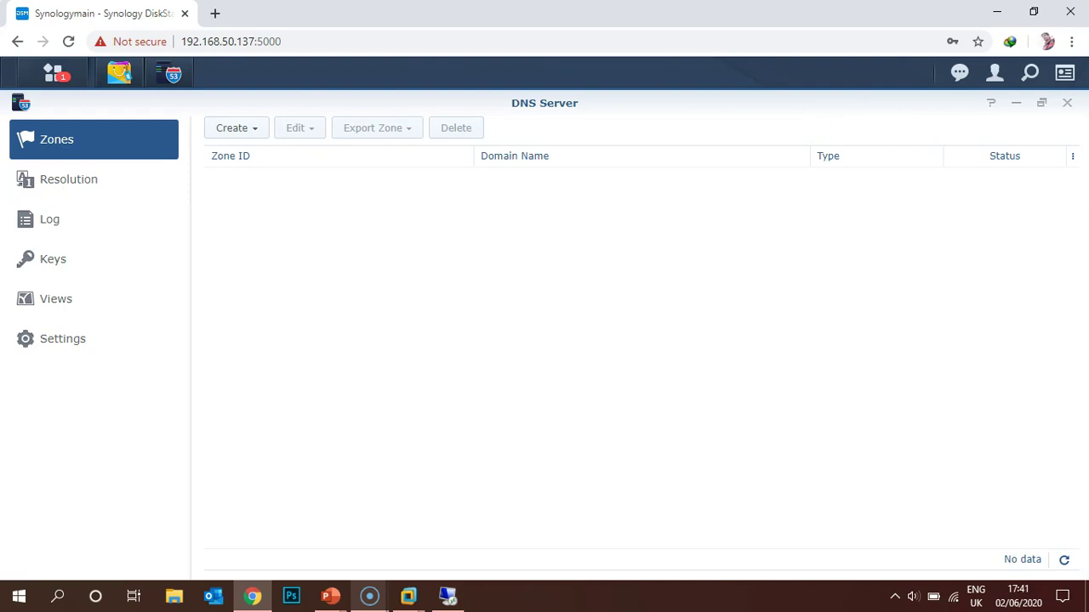
- Look through the DNS Server's Resolution, Log, Keys and Settings pages
{"action": "left_click", "coordinate": [116, 179]}
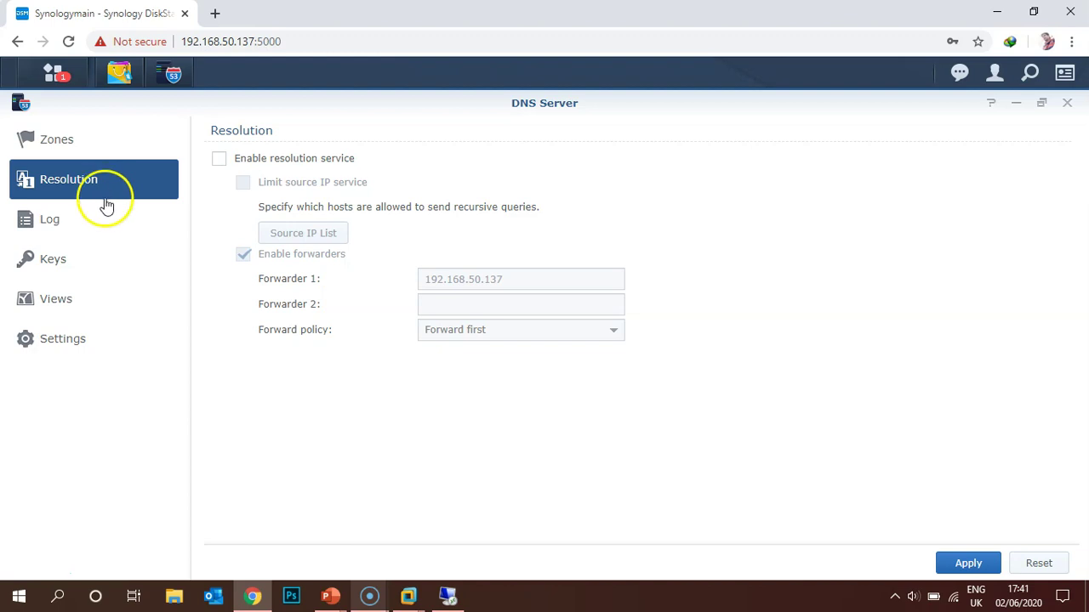
{"action": "left_click", "coordinate": [102, 217]}
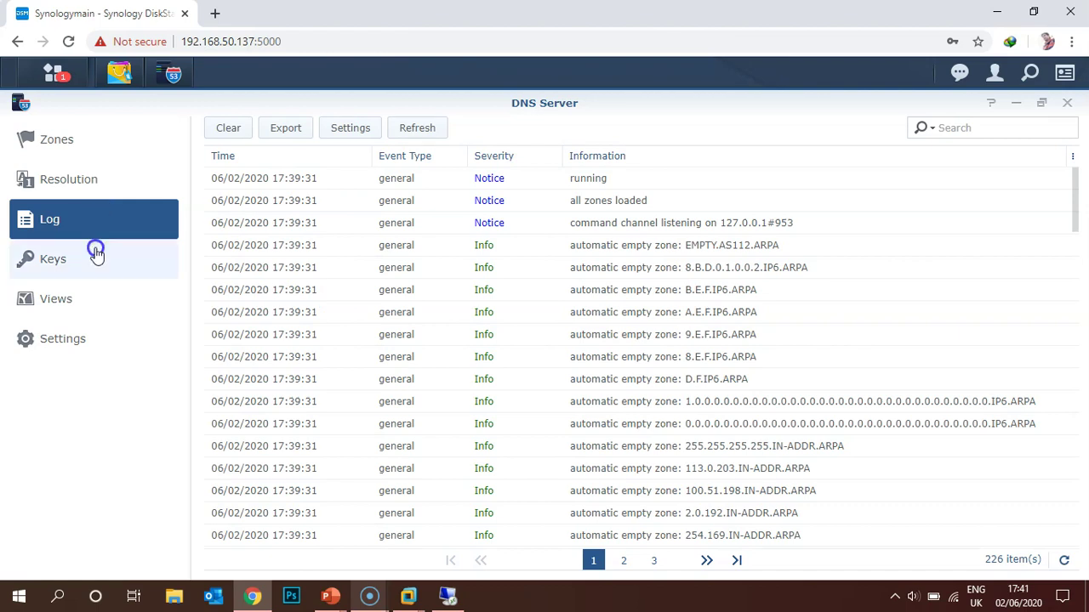
{"action": "left_click", "coordinate": [96, 253]}
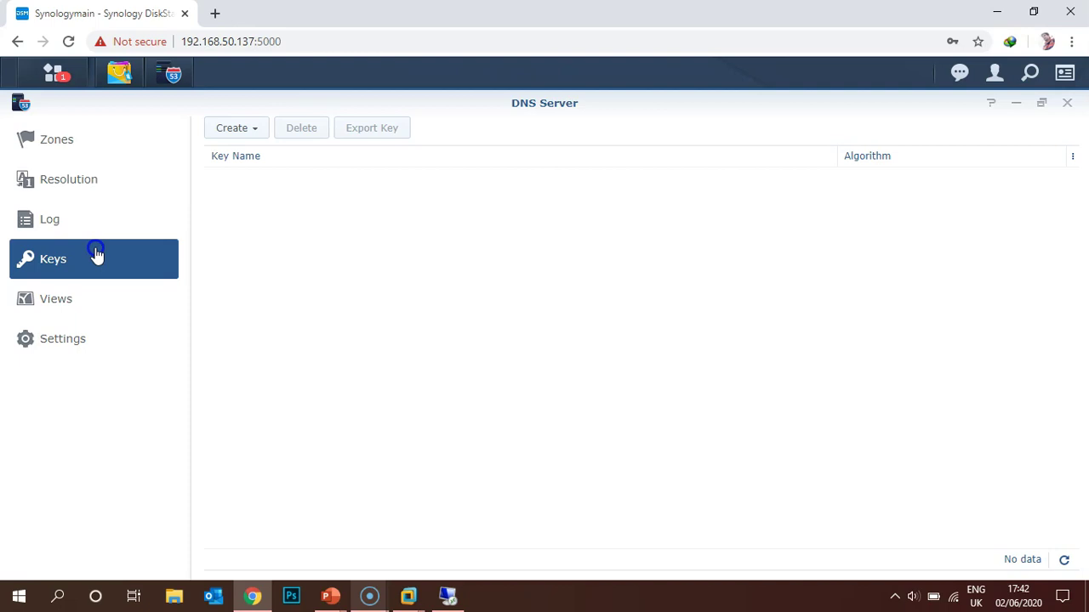
{"action": "left_click", "coordinate": [80, 340]}
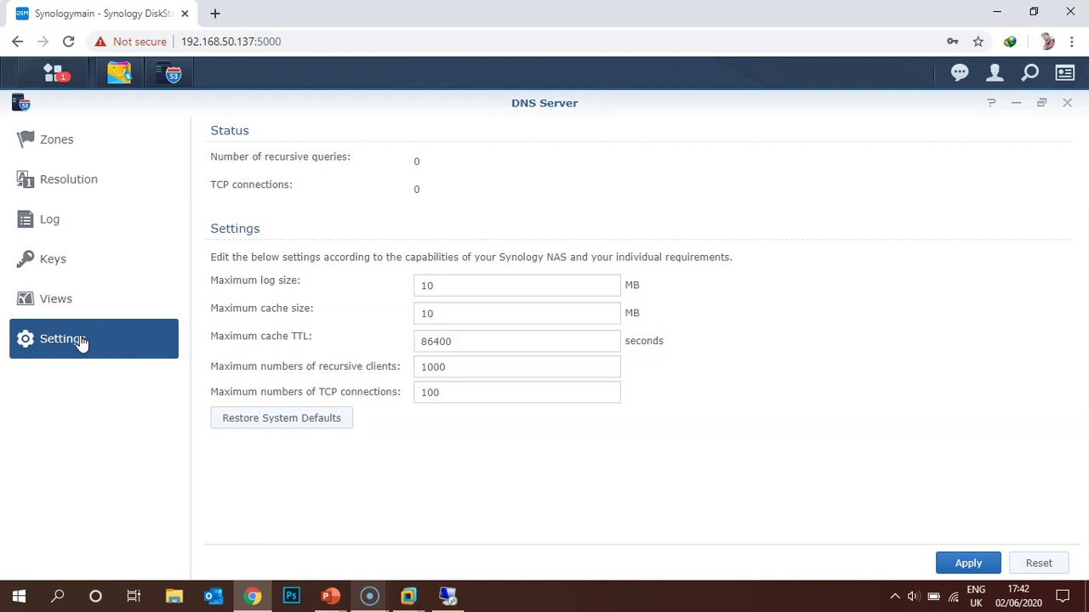
- Switch to the Windows Server desktop and open Network Connections by running ncpa.cpl
{"action": "left_click", "coordinate": [446, 595]}
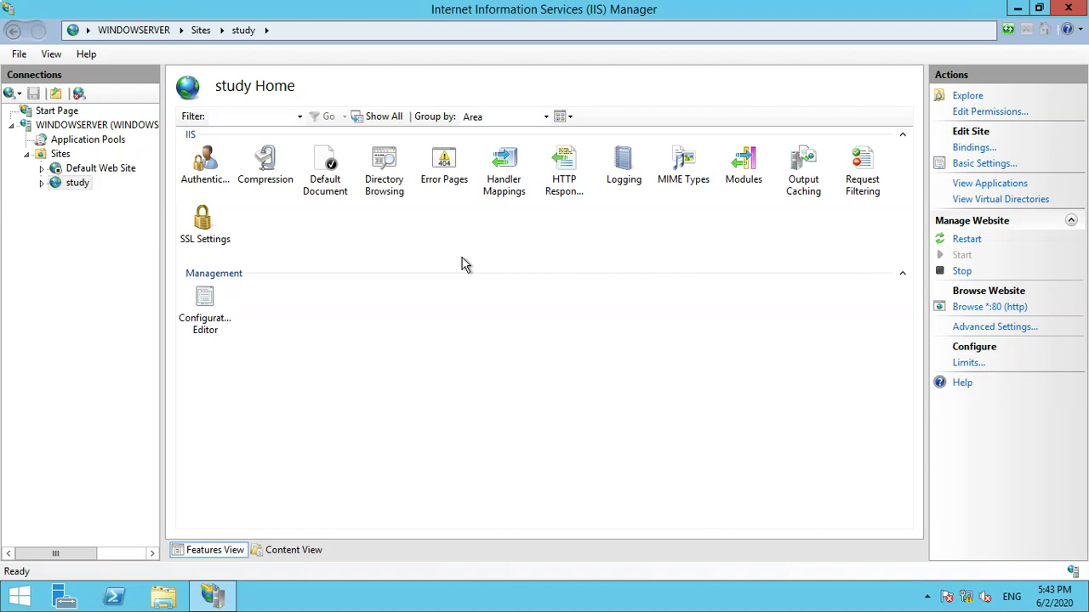
{"action": "key", "text": "super+r"}
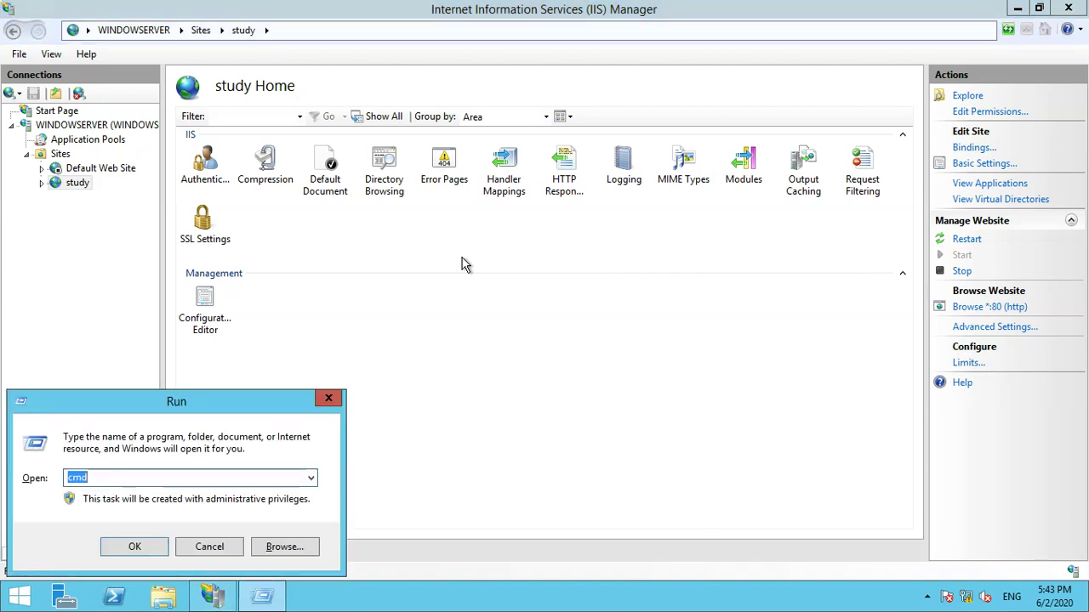
{"action": "type", "text": "nc"}
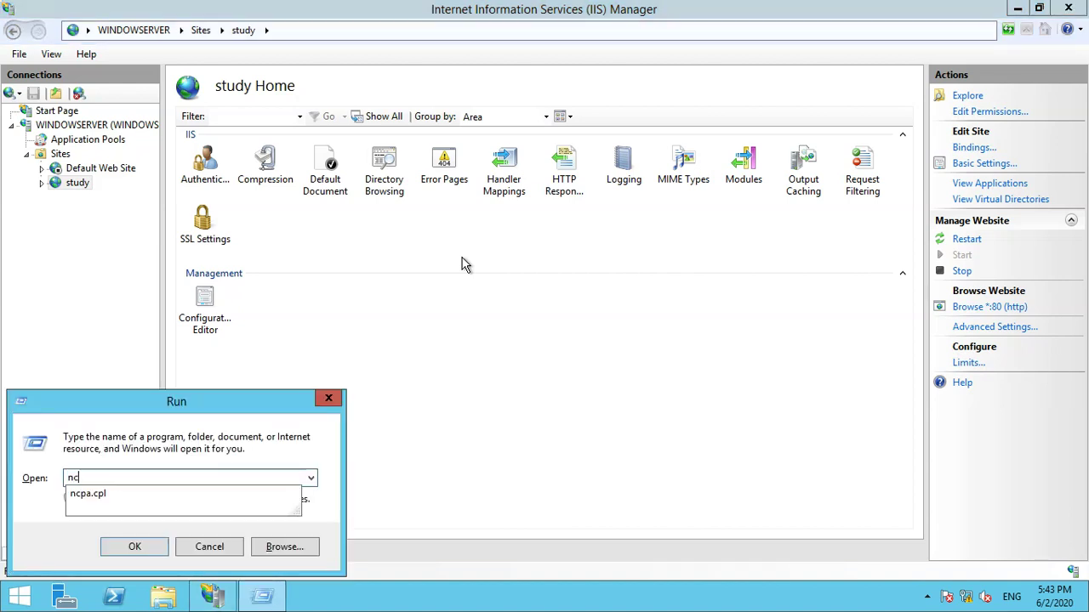
{"action": "type", "text": "apl.cpl"}
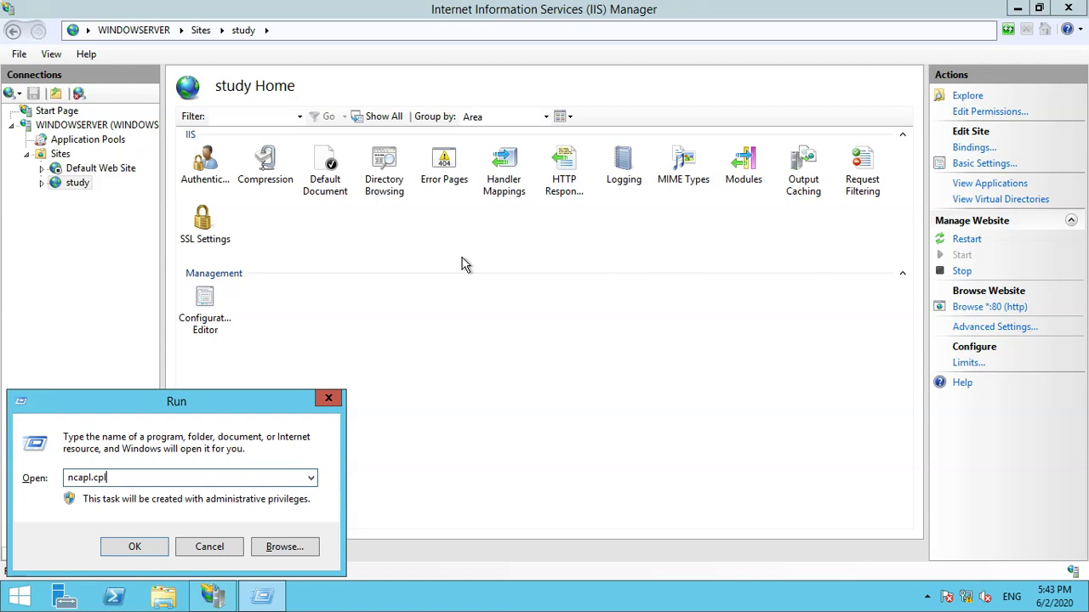
{"action": "key", "text": "Return"}
{"action": "key", "text": "Return"}
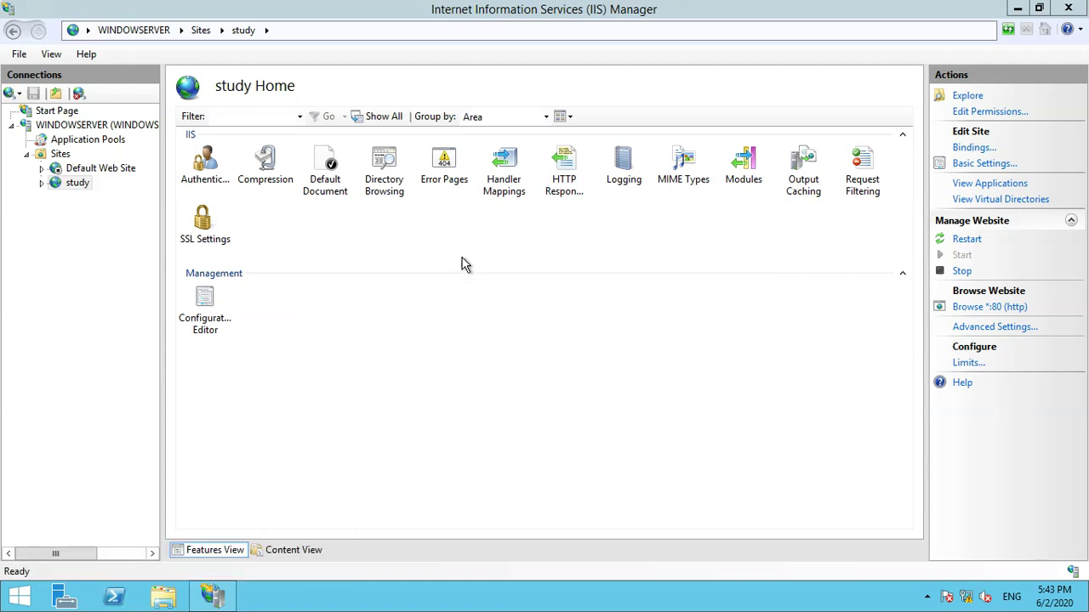
{"action": "type", "text": "ncpa.cpl"}
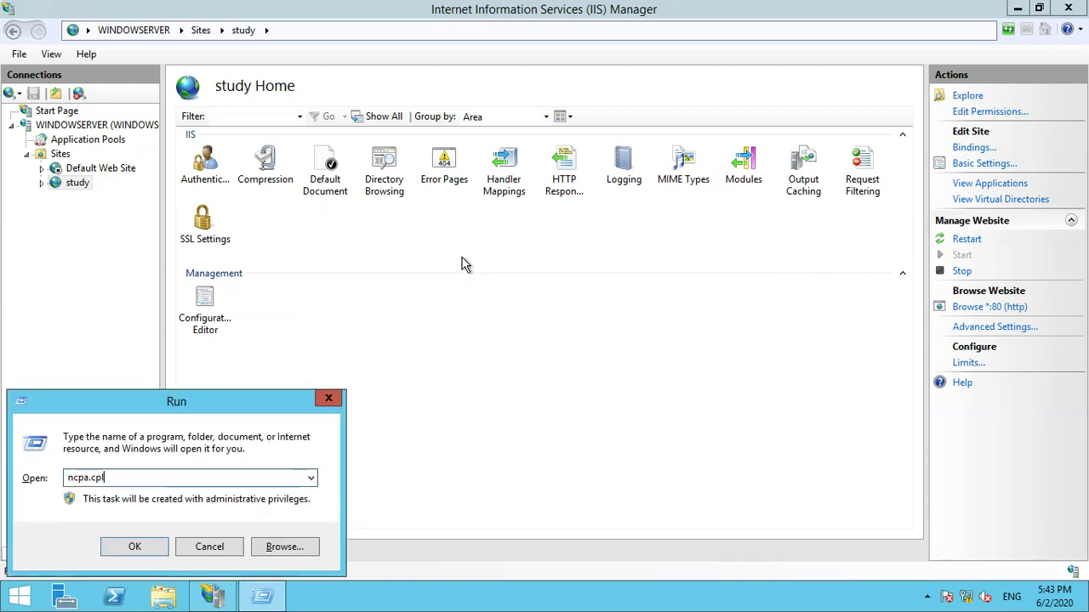
{"action": "key", "text": "Return"}
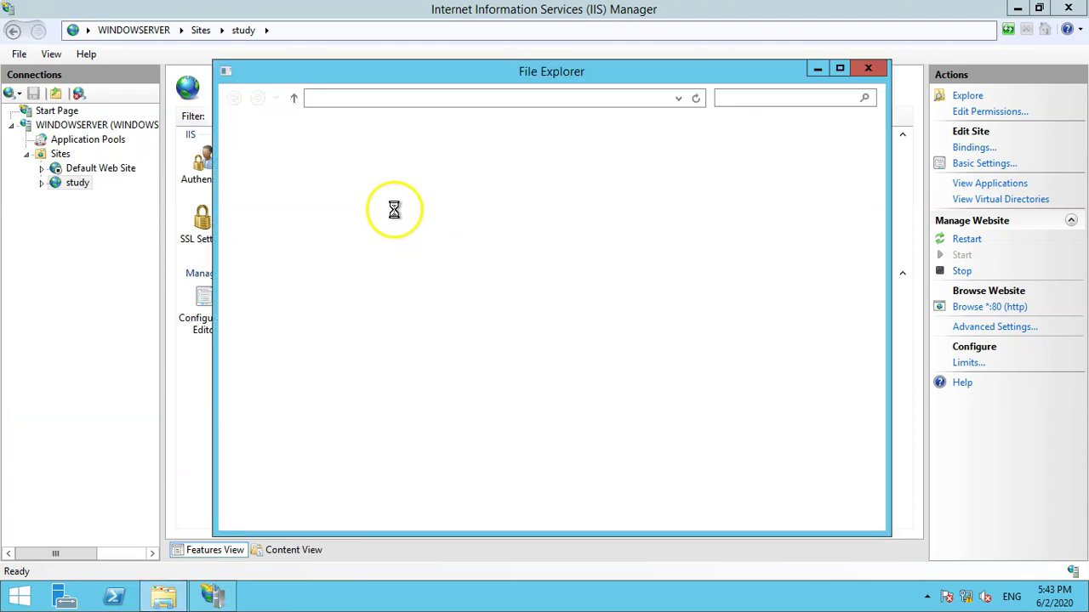
- Check the Ethernet0 adapter's IPv4 address and preferred DNS server, accept the settings and close Network Connections
{"action": "right_click", "coordinate": [353, 163]}
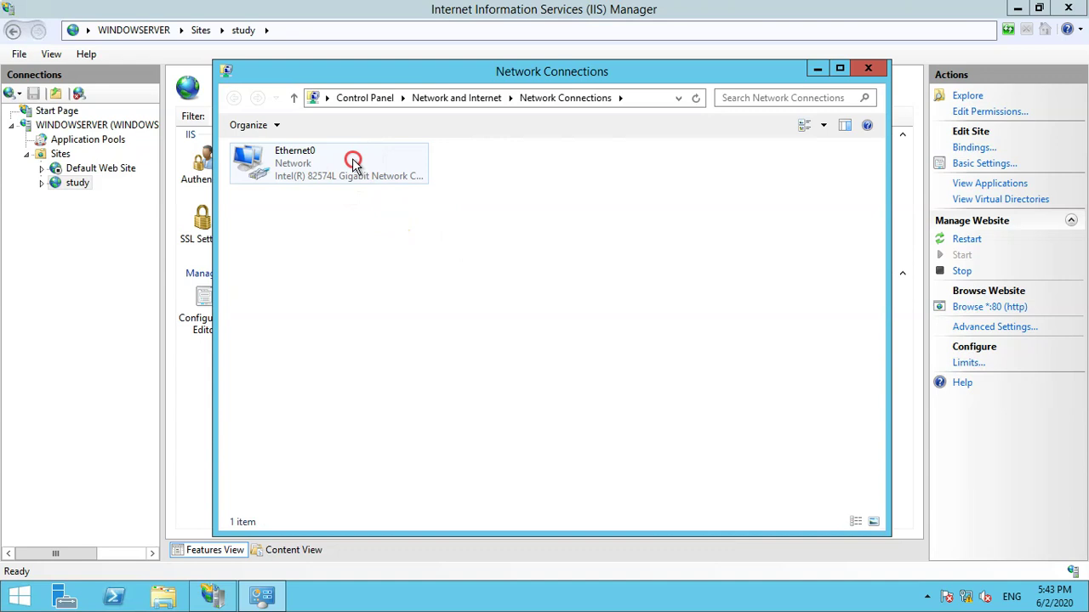
{"action": "left_click", "coordinate": [306, 166]}
{"action": "left_click", "coordinate": [306, 167]}
{"action": "right_click", "coordinate": [305, 165]}
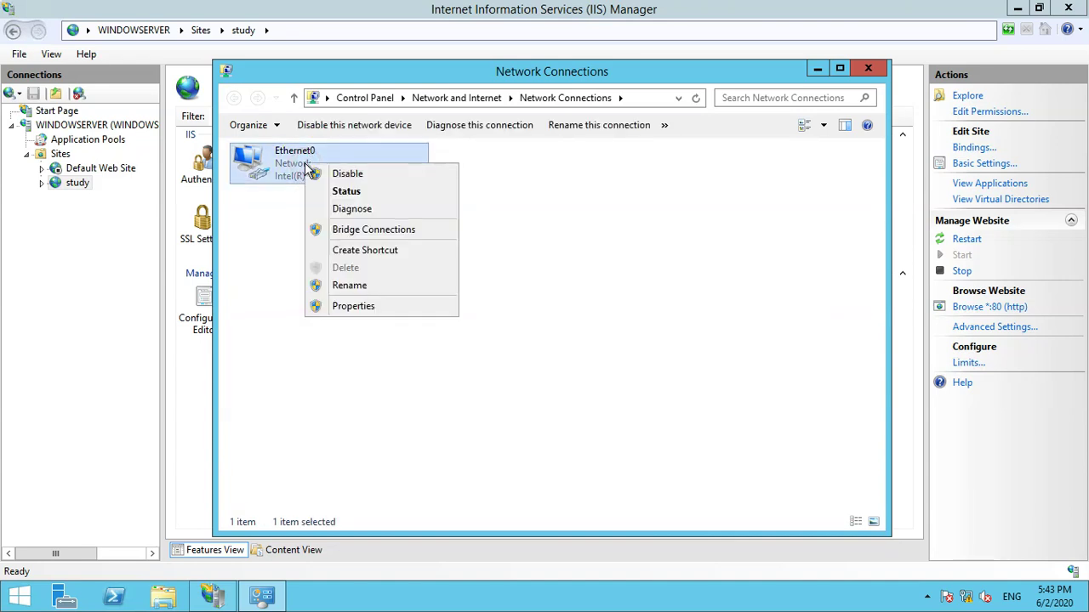
{"action": "left_click", "coordinate": [350, 308]}
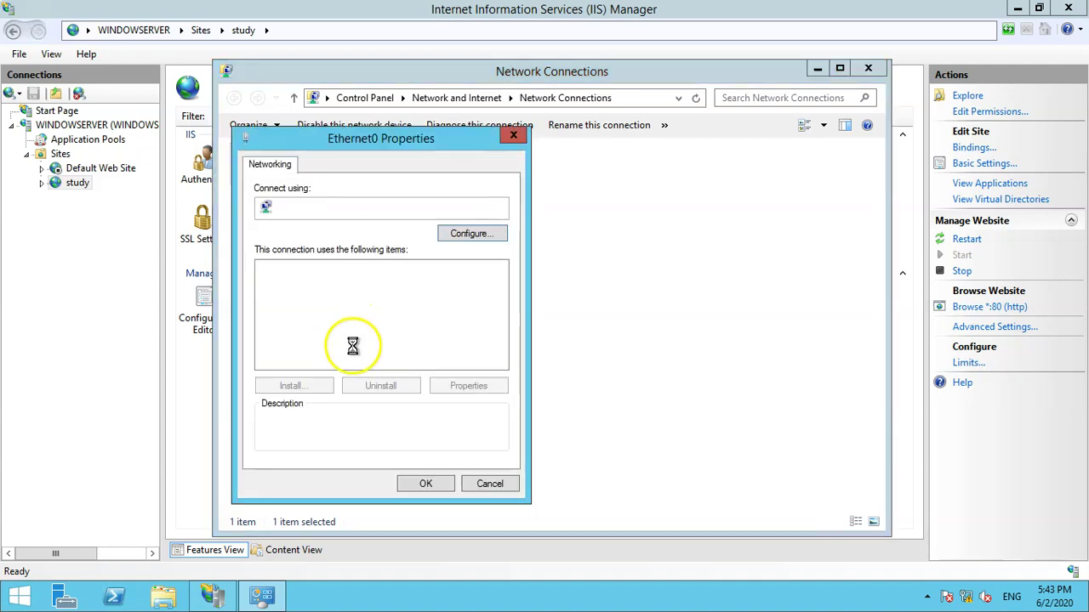
{"action": "left_click", "coordinate": [355, 364]}
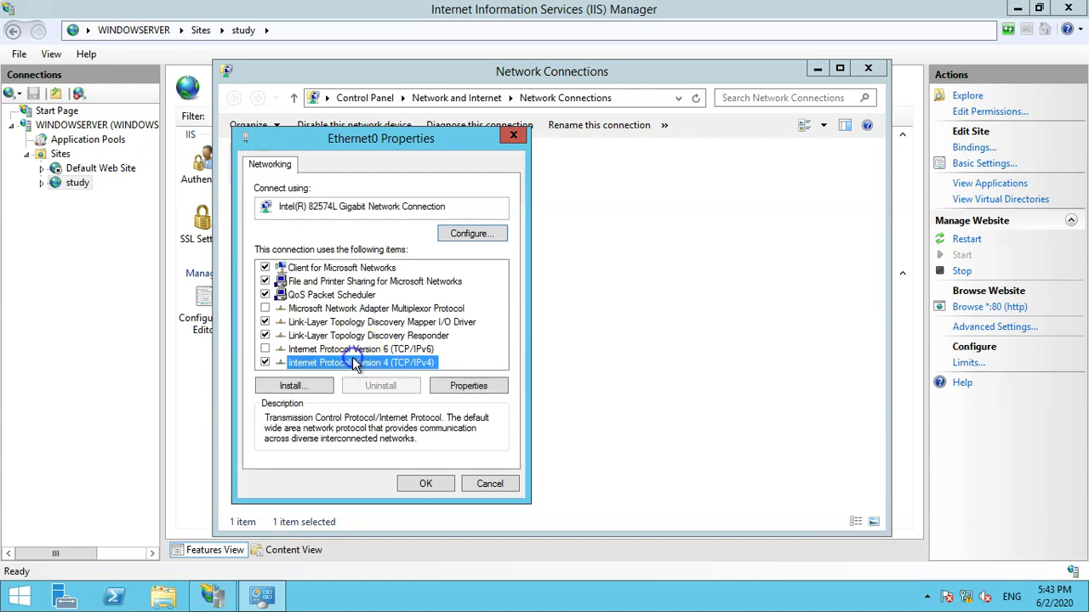
{"action": "left_click", "coordinate": [445, 388]}
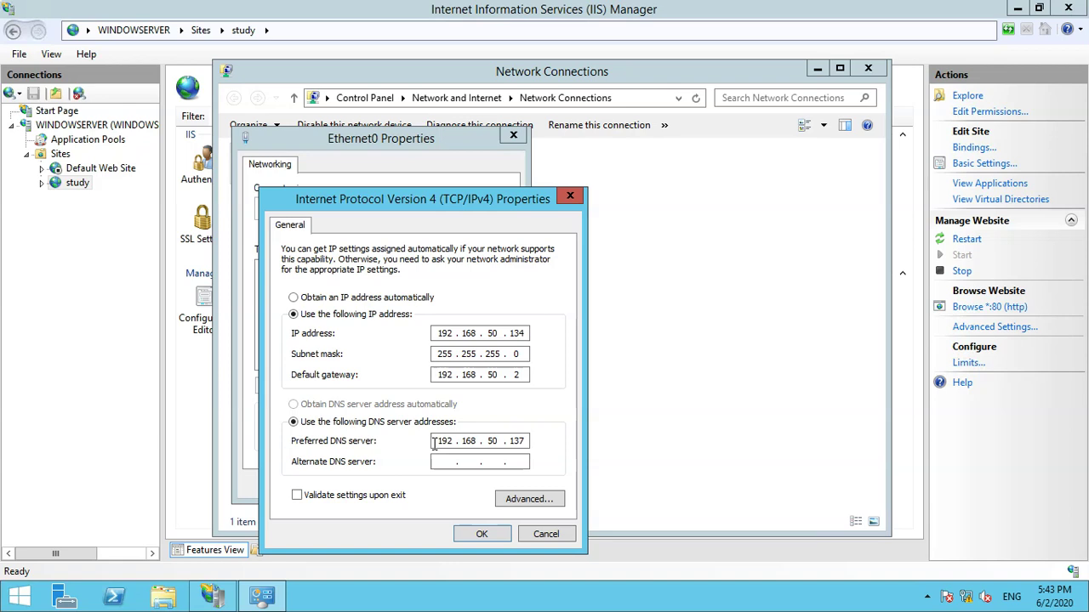
{"action": "left_click", "coordinate": [483, 535]}
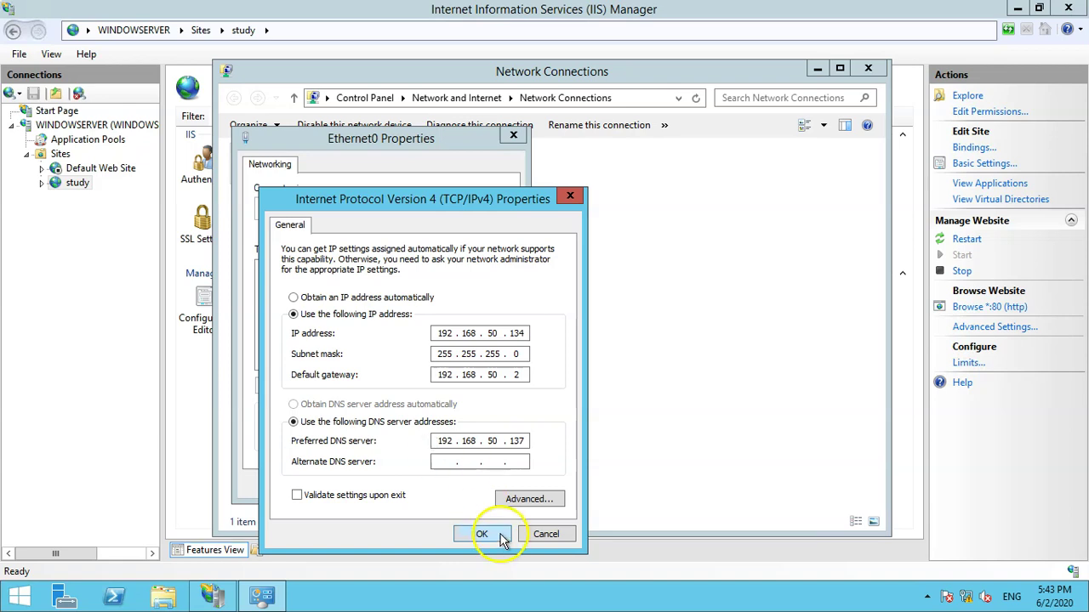
{"action": "left_click", "coordinate": [447, 485]}
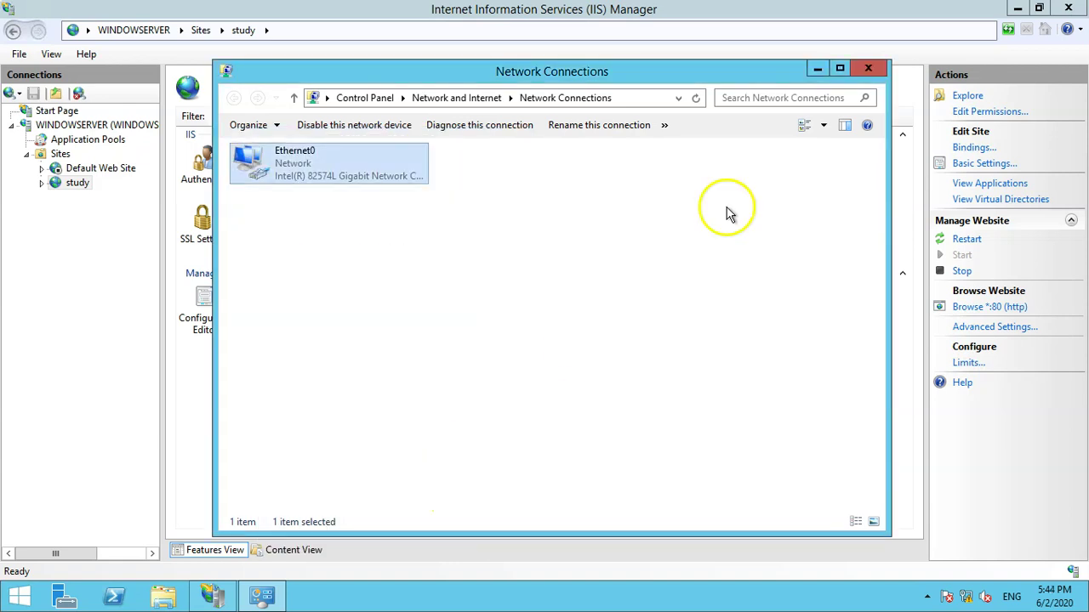
{"action": "left_click", "coordinate": [857, 77]}
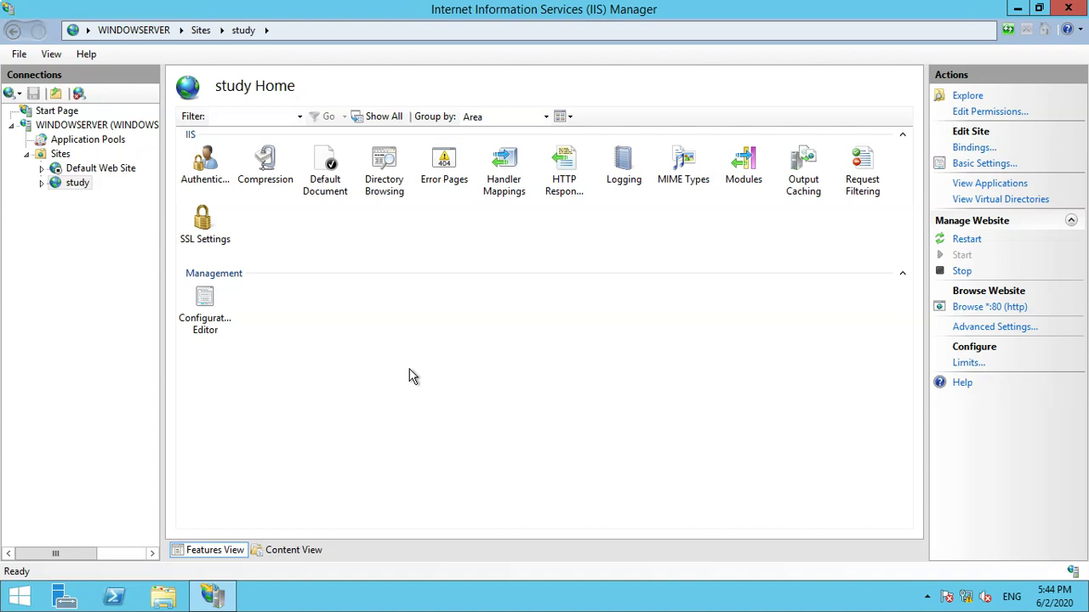
- Launch Internet Explorer by running iexplore
{"action": "key", "text": "super+r"}
{"action": "type", "text": "iexplore"}
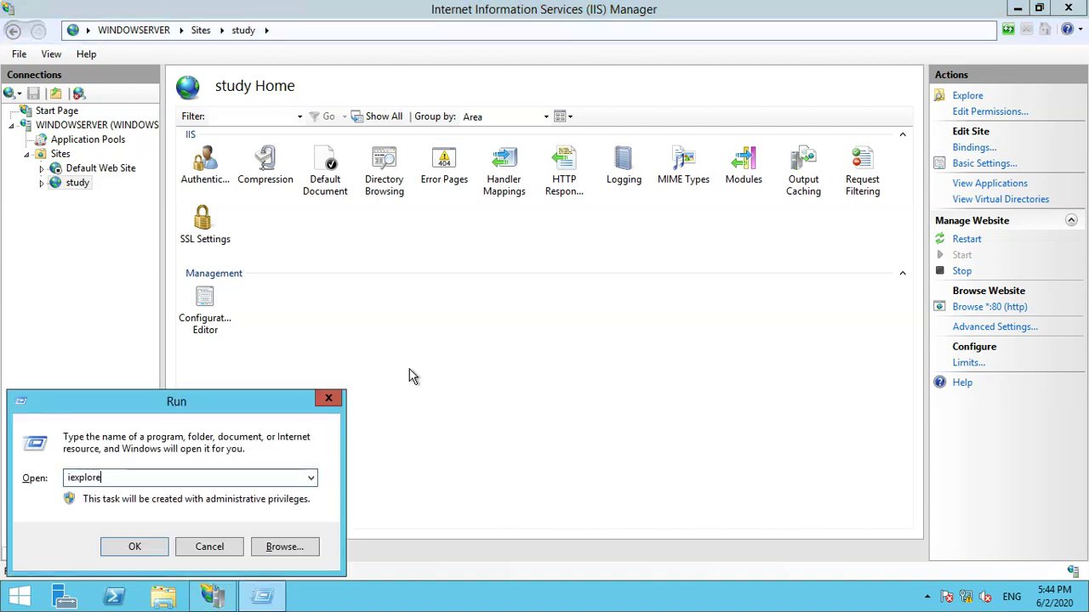
{"action": "key", "text": "Return"}
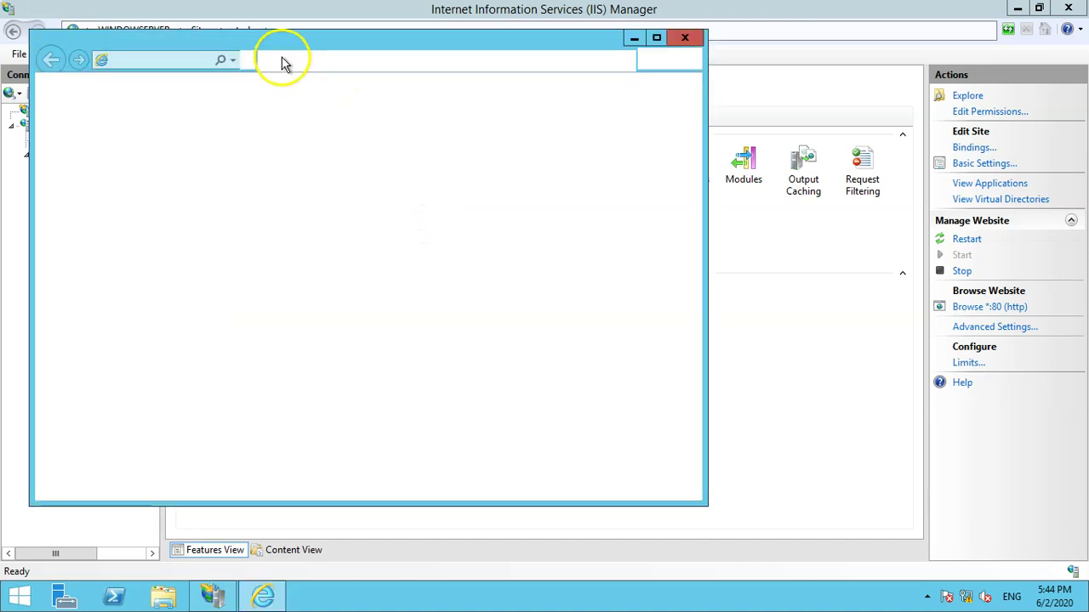
{"action": "left_click", "coordinate": [204, 62]}
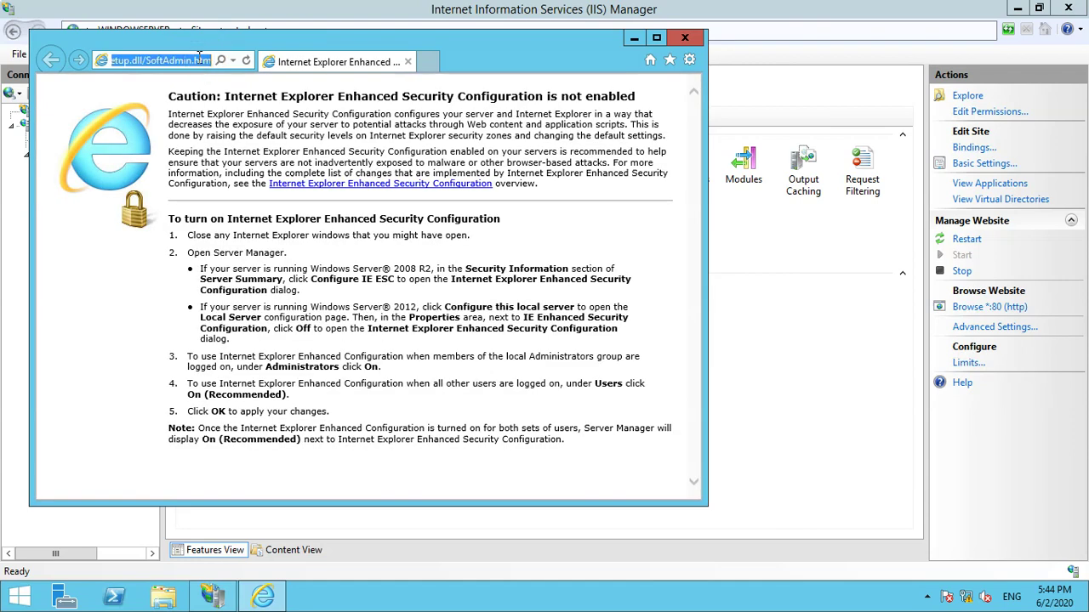
{"action": "type", "text": "ww."}
{"action": "type", "text": "www"}
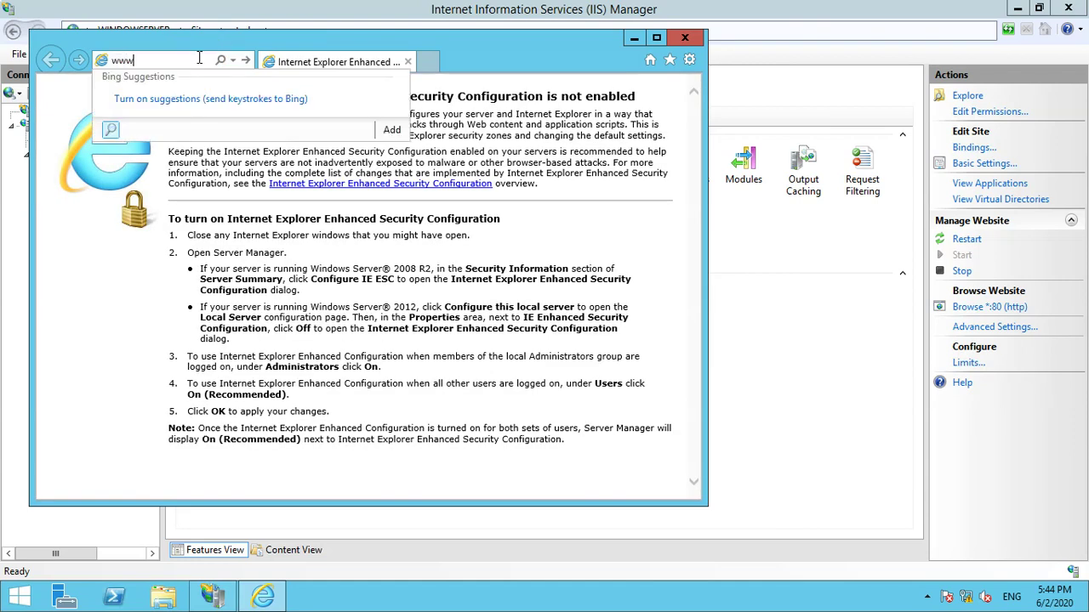
{"action": "type", "text": "study"}
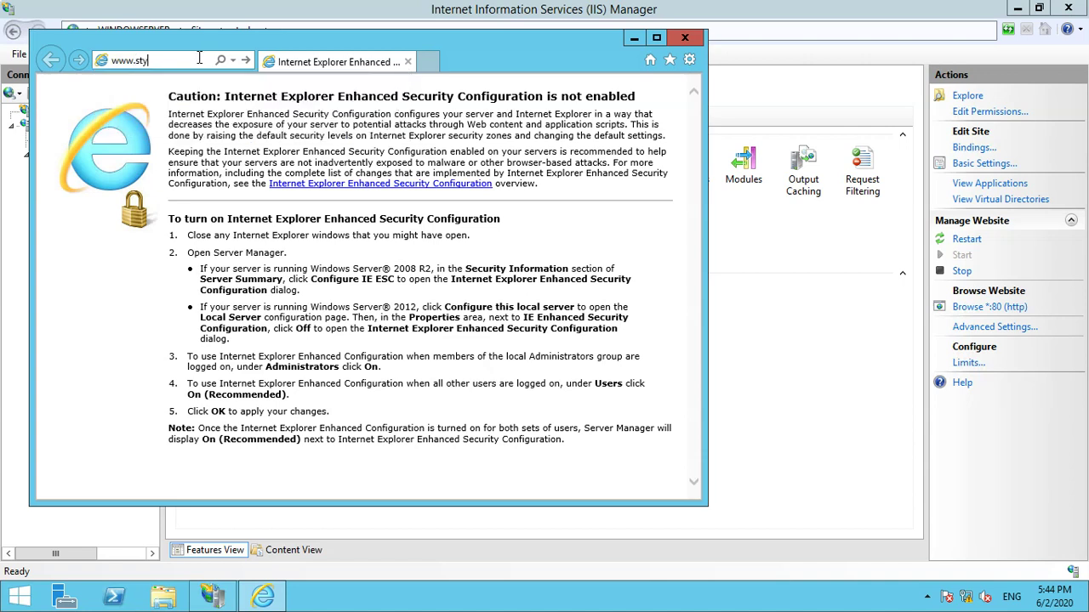
{"action": "type", "text": ".com"}
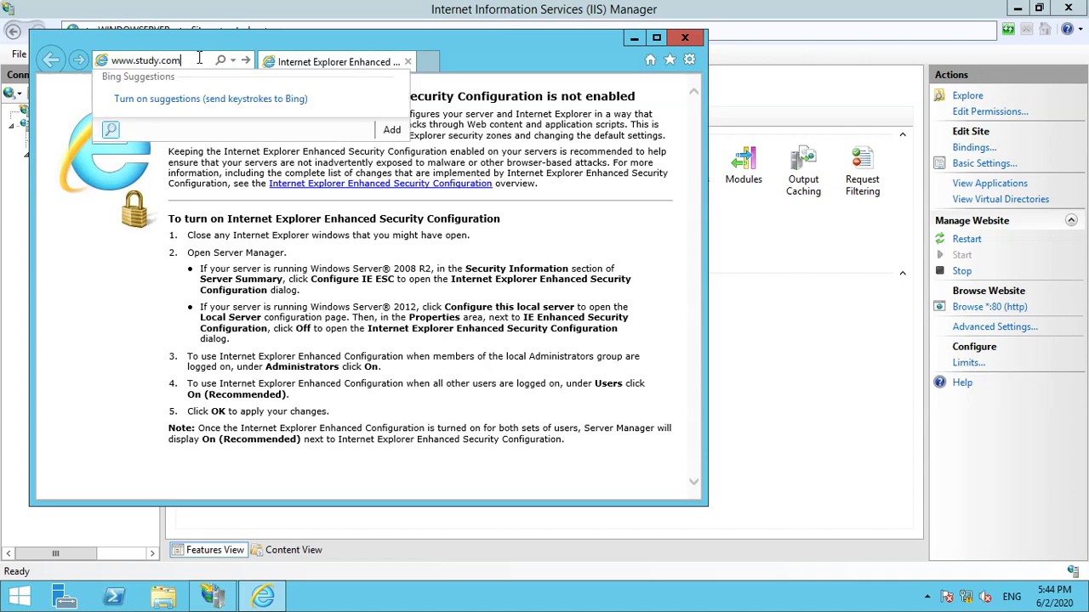
{"action": "key", "text": "Return"}
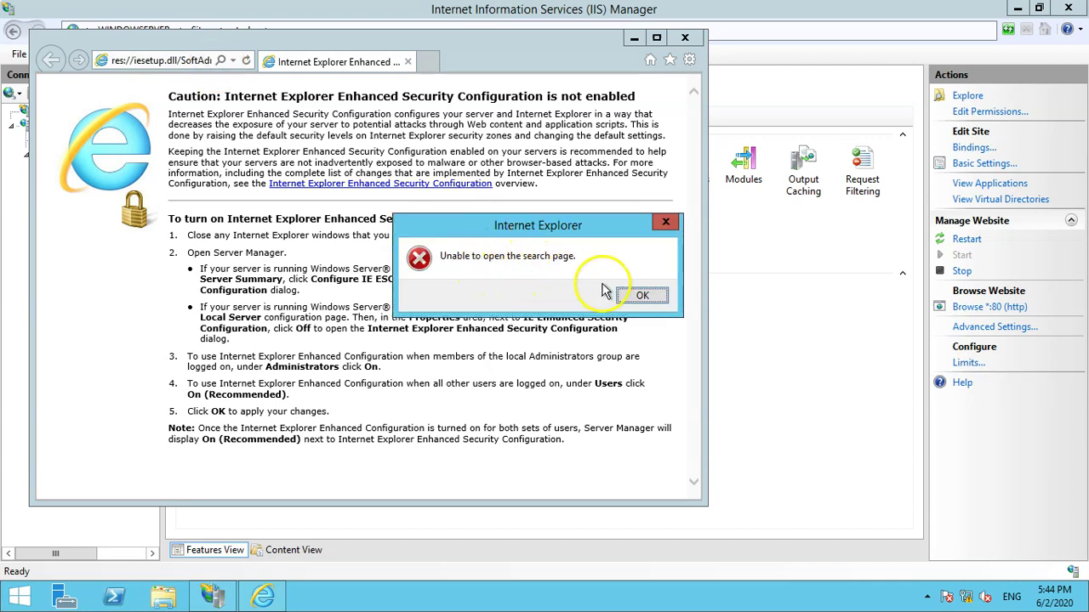
{"action": "left_click", "coordinate": [636, 294]}
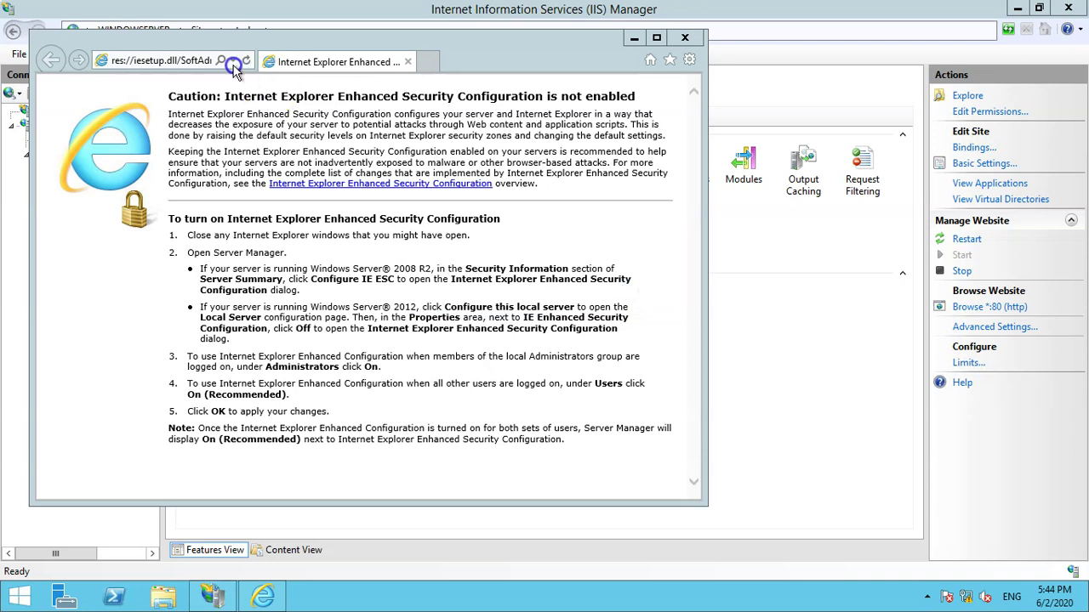
- Try to open the address 192.0.0.168 in the browser
{"action": "left_click", "coordinate": [196, 61]}
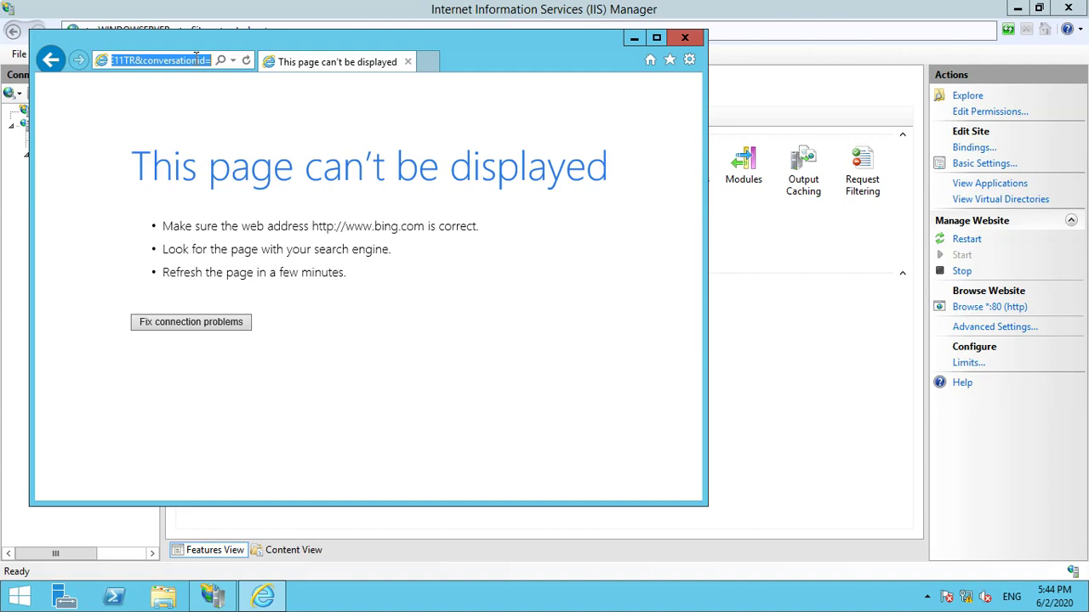
{"action": "type", "text": "192."}
{"action": "type", "text": "0.0.168"}
{"action": "key", "text": "Return"}
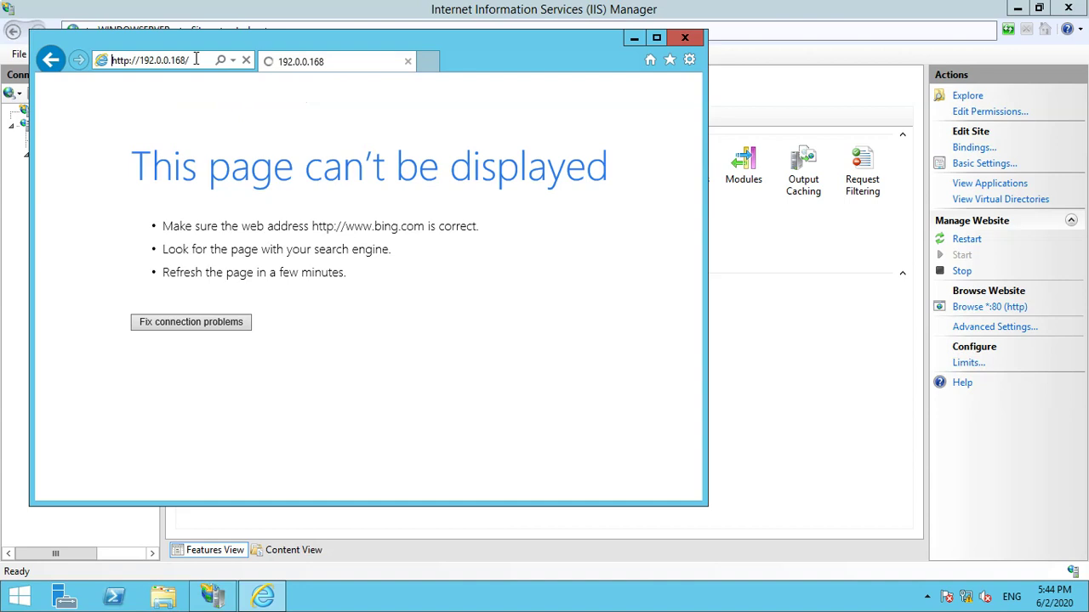
- Try to open the local website by its IP address 192.168.50.134
{"action": "left_click", "coordinate": [196, 71]}
{"action": "type", "text": "192.168.50.134"}
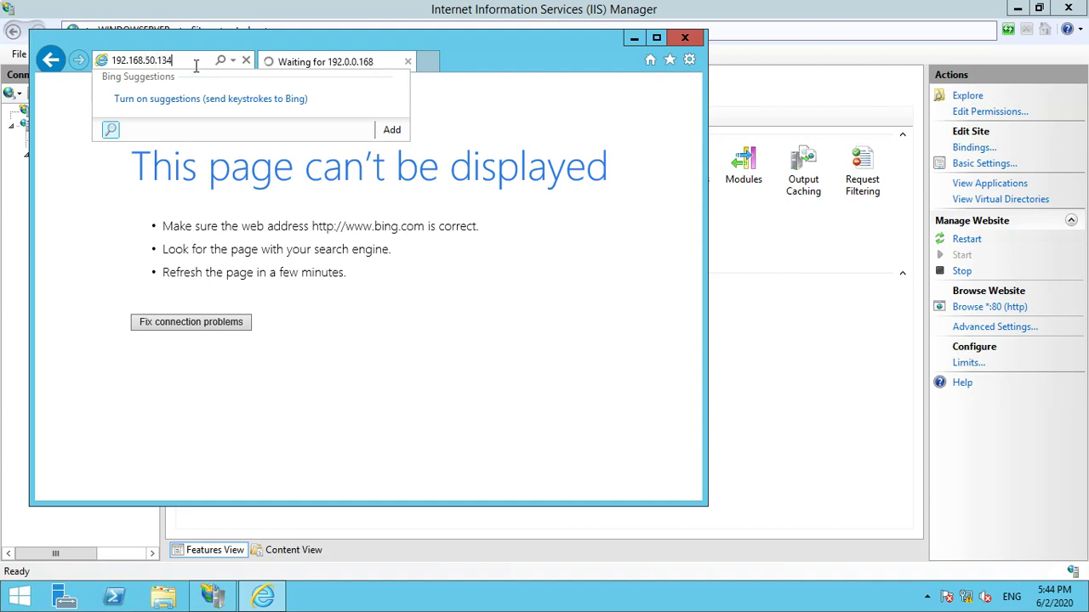
{"action": "key", "text": "Return"}
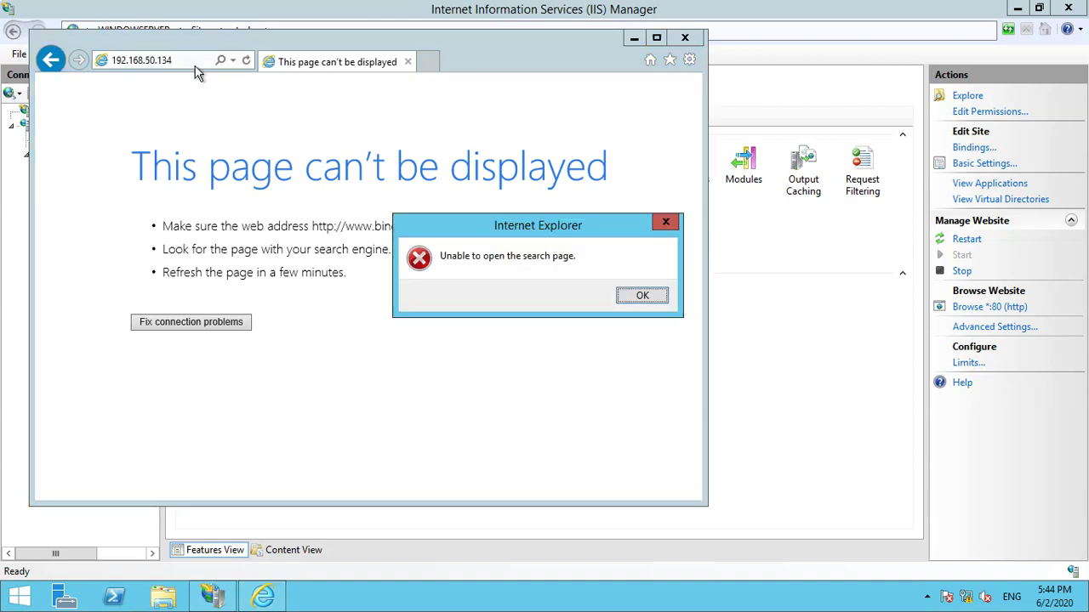
- Dismiss the search page error and open the website at 192.168.50.134 in the browser
{"action": "left_click", "coordinate": [669, 224]}
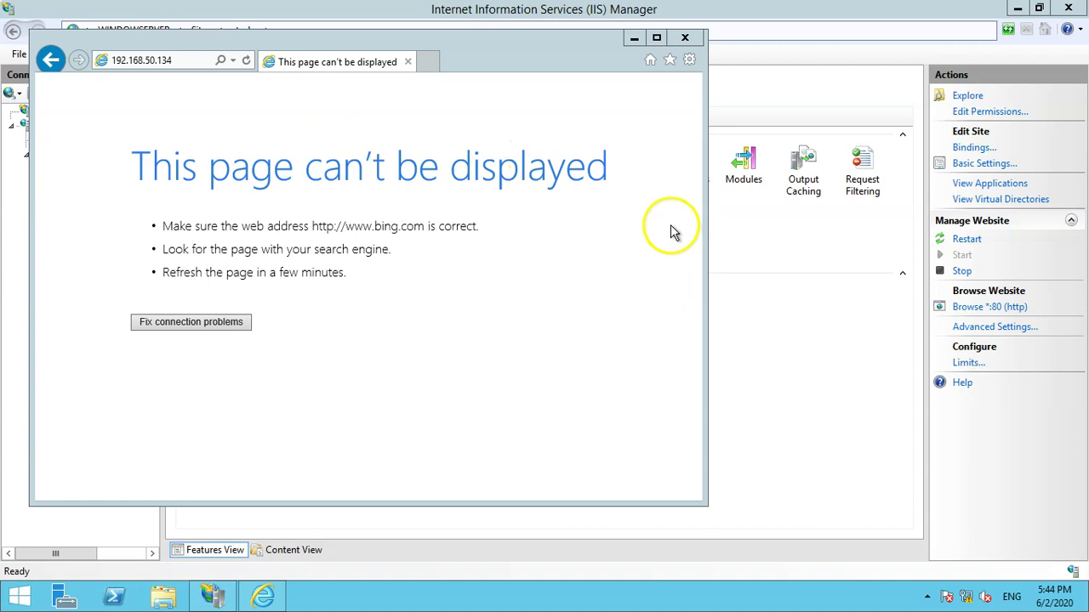
{"action": "left_click", "coordinate": [199, 58]}
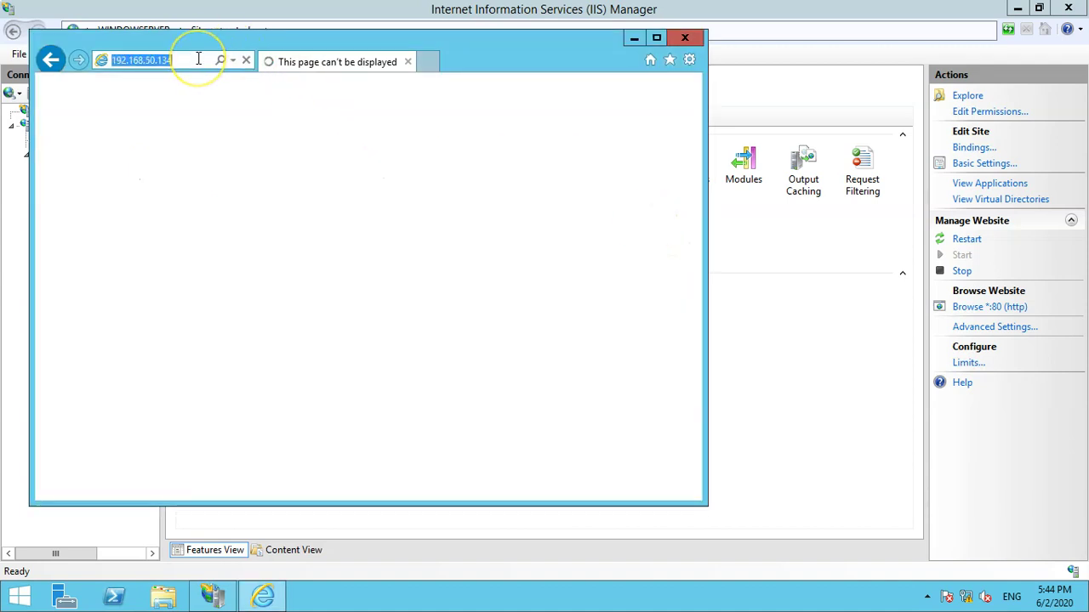
{"action": "key", "text": "Return"}
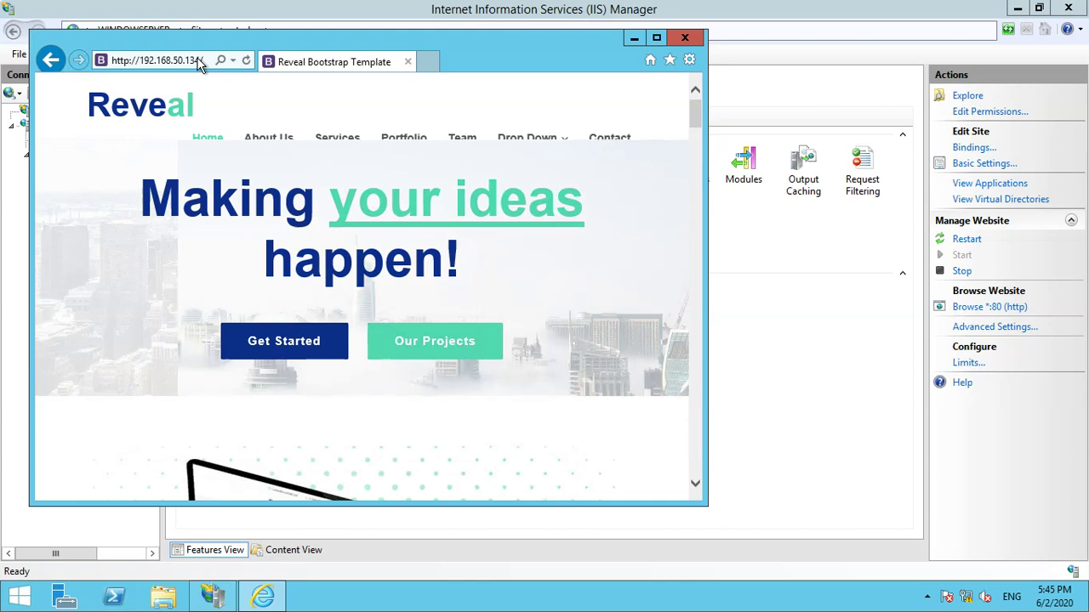
- Switch to the Synology DNS Server, start creating a master zone, and resize the form so all its fields fit
{"action": "mouse_move", "coordinate": [676, 8]}
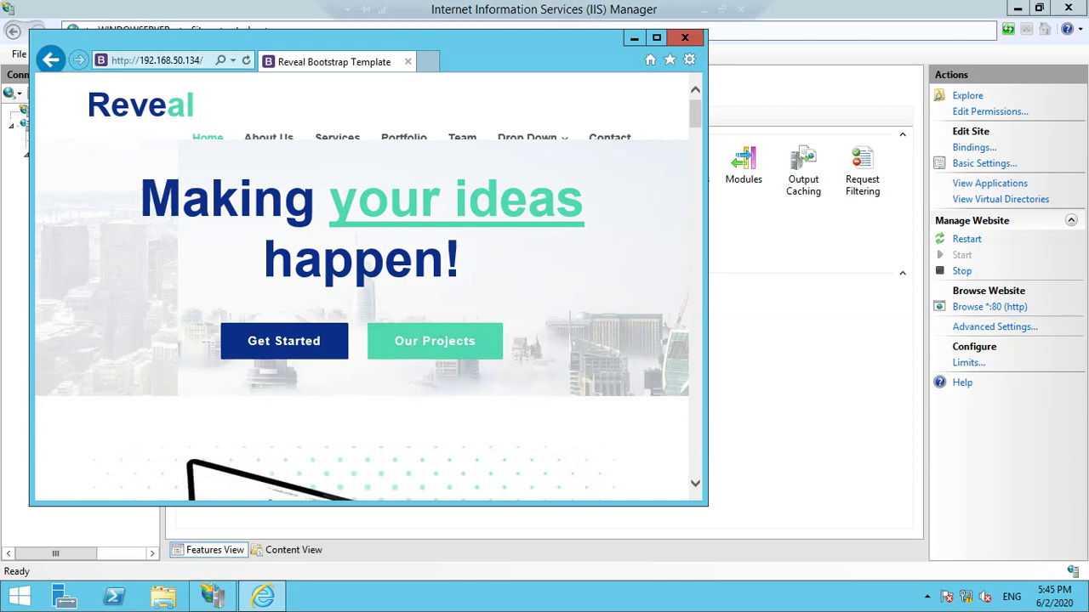
{"action": "left_click", "coordinate": [702, 9]}
{"action": "left_click", "coordinate": [122, 141]}
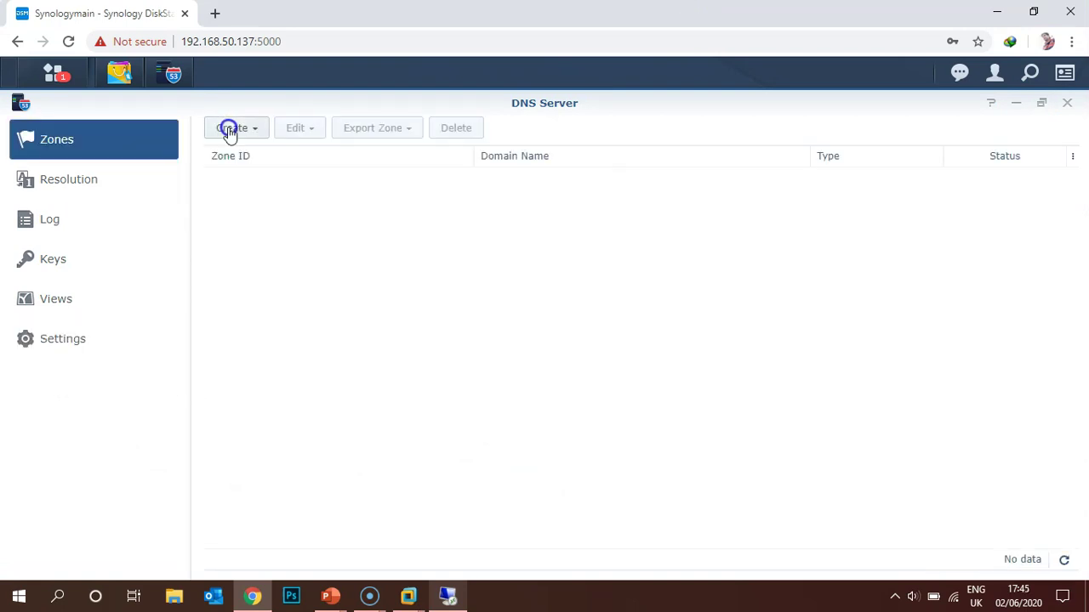
{"action": "left_click", "coordinate": [229, 129]}
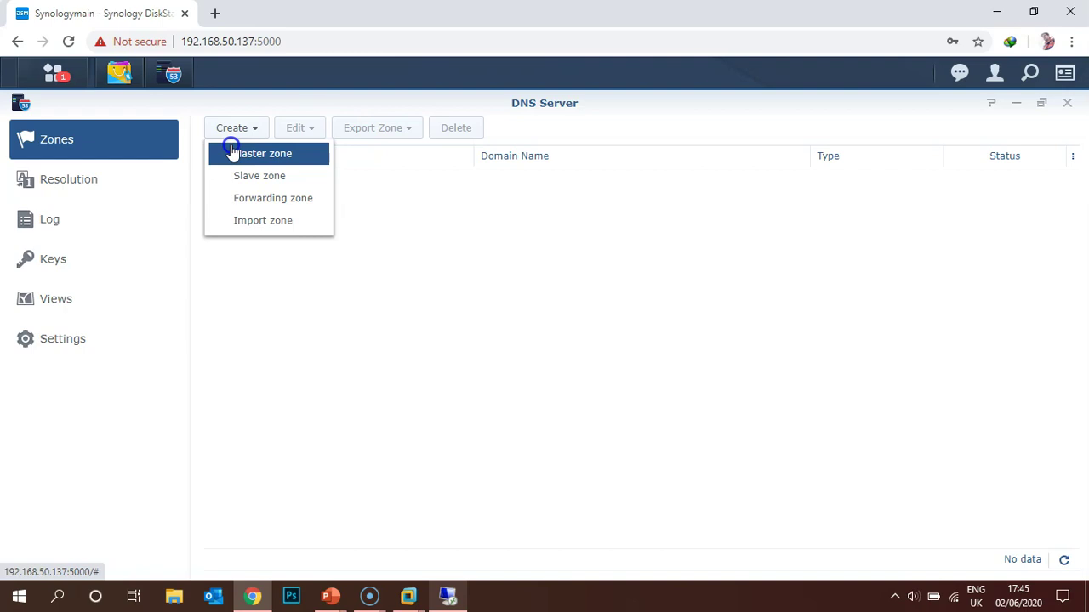
{"action": "left_click", "coordinate": [234, 153]}
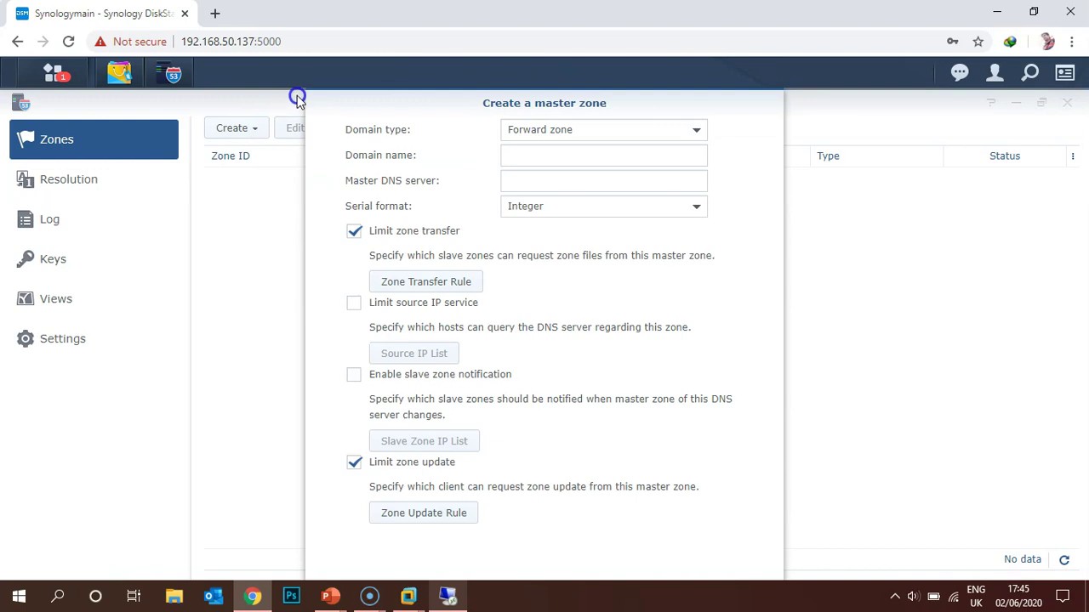
{"action": "left_click_drag", "start_coordinate": [306, 100], "coordinate": [367, 264]}
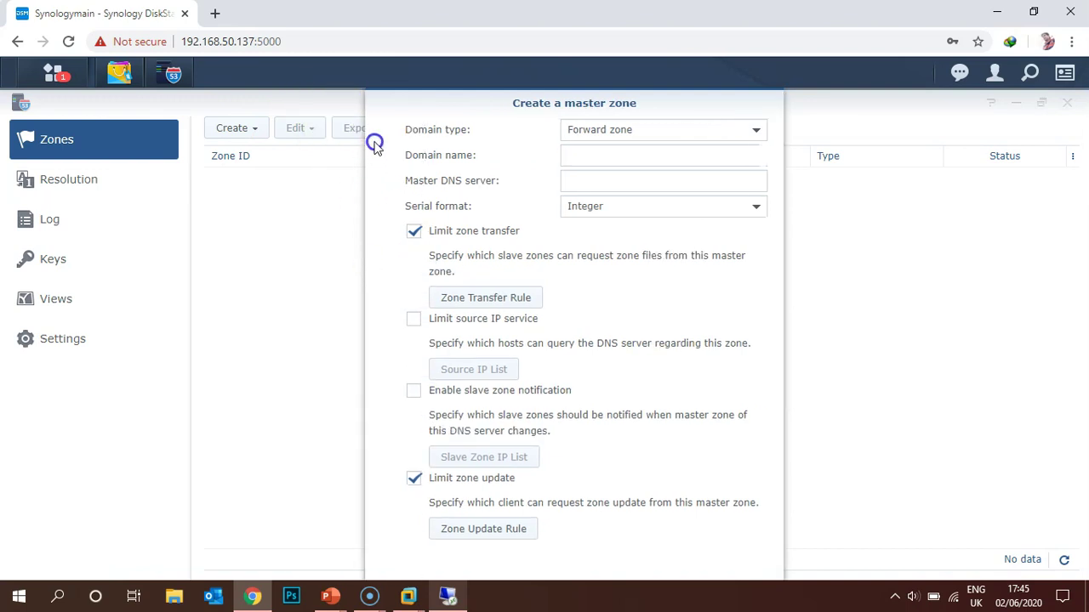
{"action": "left_click_drag", "start_coordinate": [440, 219], "coordinate": [289, 127]}
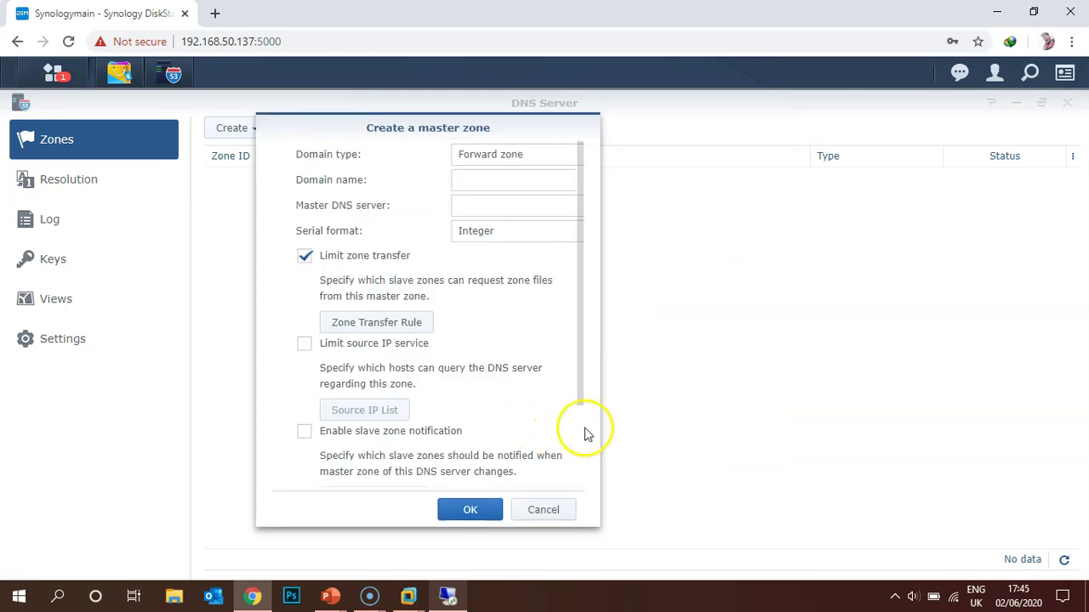
{"action": "left_click_drag", "start_coordinate": [598, 431], "coordinate": [996, 389]}
- Create the forward master zone with domain name study.com and master DNS server 192.168.50.137
{"action": "left_click", "coordinate": [521, 180]}
{"action": "type", "text": "study.com"}
{"action": "key", "text": "Tab"}
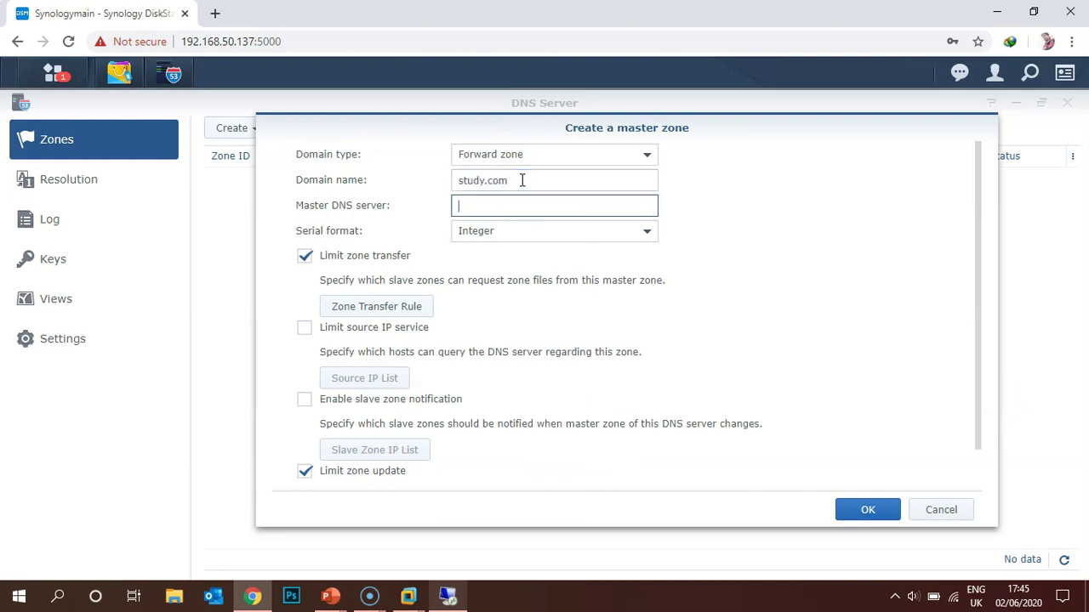
{"action": "type", "text": "192.1"}
{"action": "type", "text": "168"}
{"action": "key", "text": "BackSpace"}
{"action": "key", "text": "BackSpace"}
{"action": "type", "text": "68.50.137"}
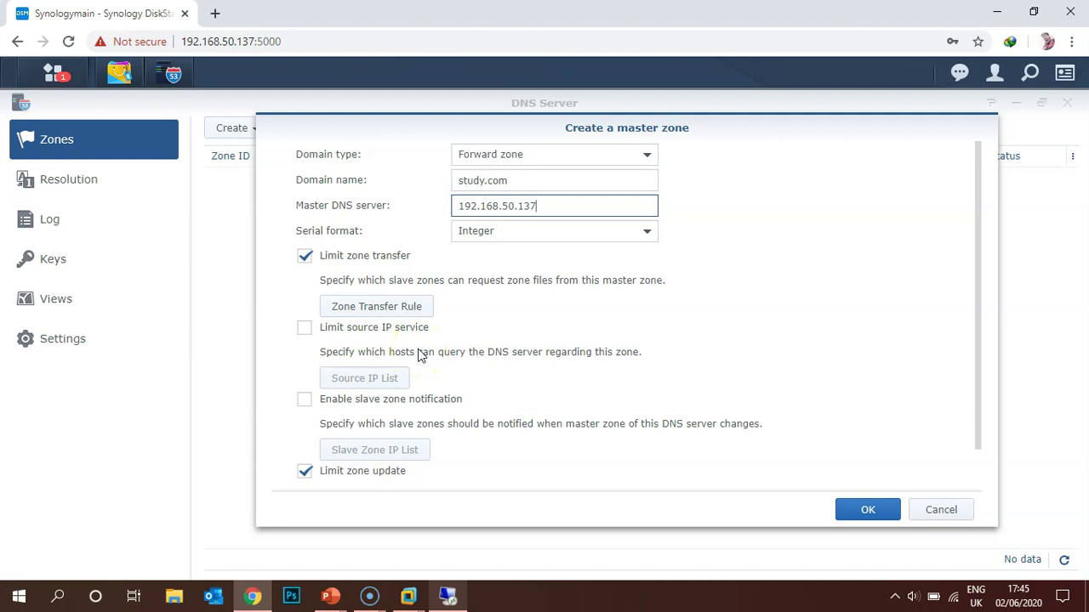
{"action": "left_click", "coordinate": [852, 510]}
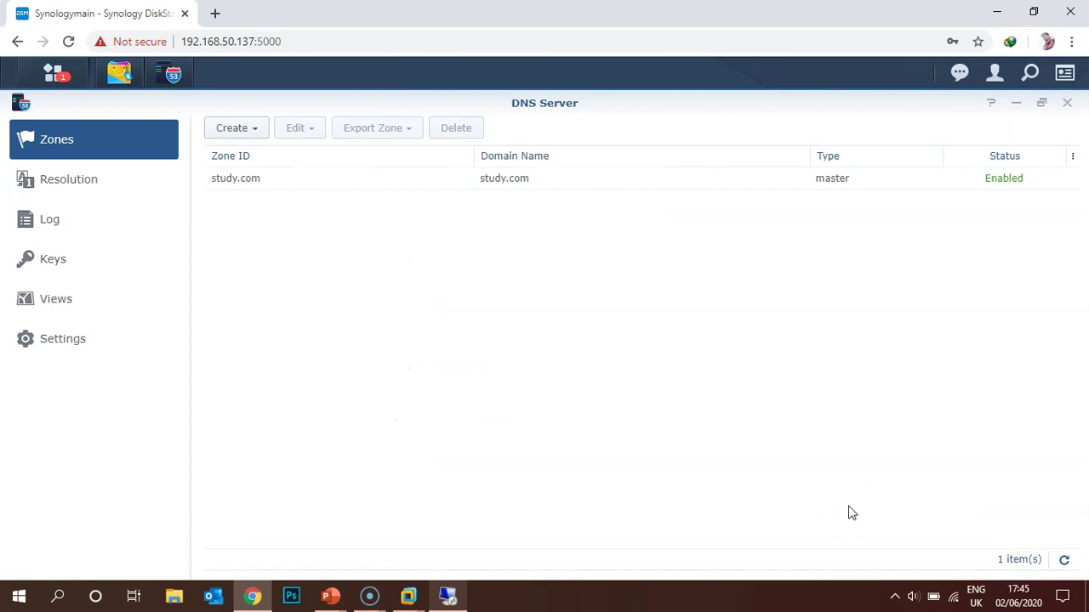
- Add an A record named www with IP address 192.168.50.134 to the study.com zone
{"action": "left_click", "coordinate": [241, 186]}
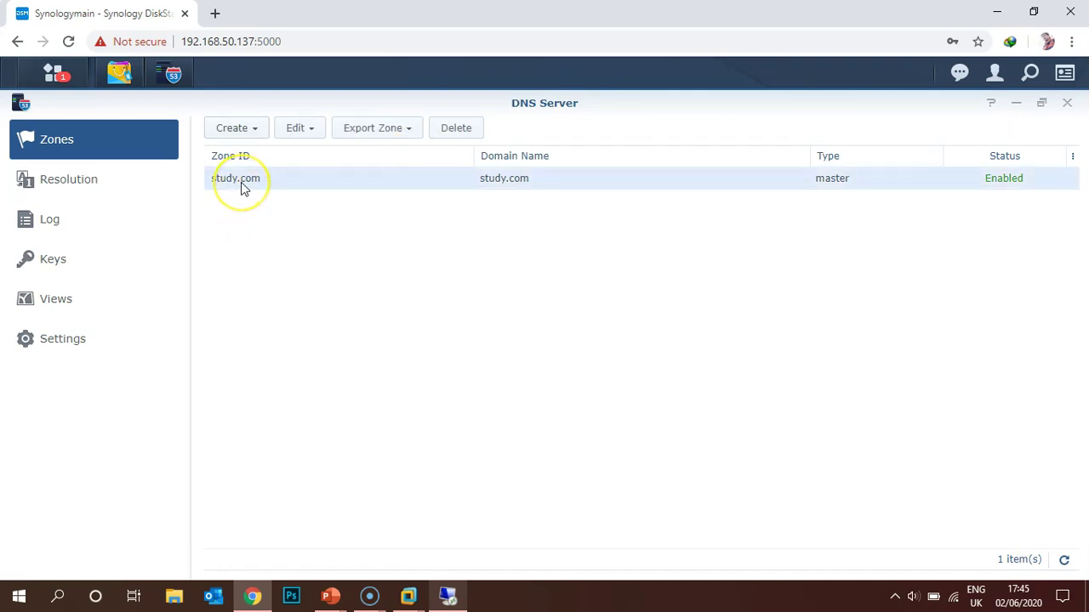
{"action": "double_click", "coordinate": [242, 187]}
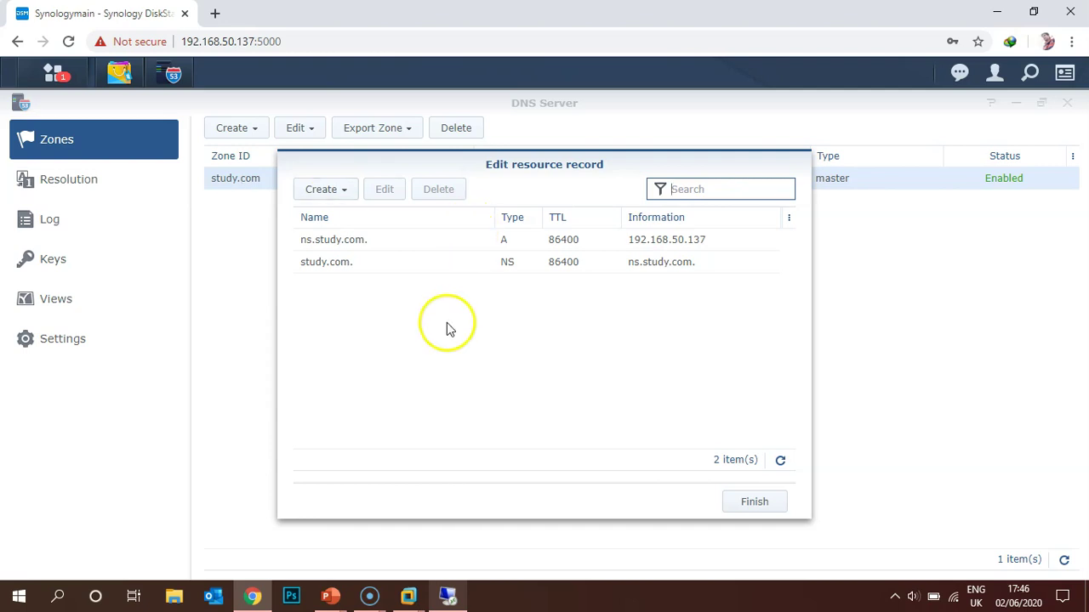
{"action": "left_click", "coordinate": [347, 195]}
{"action": "left_click", "coordinate": [341, 213]}
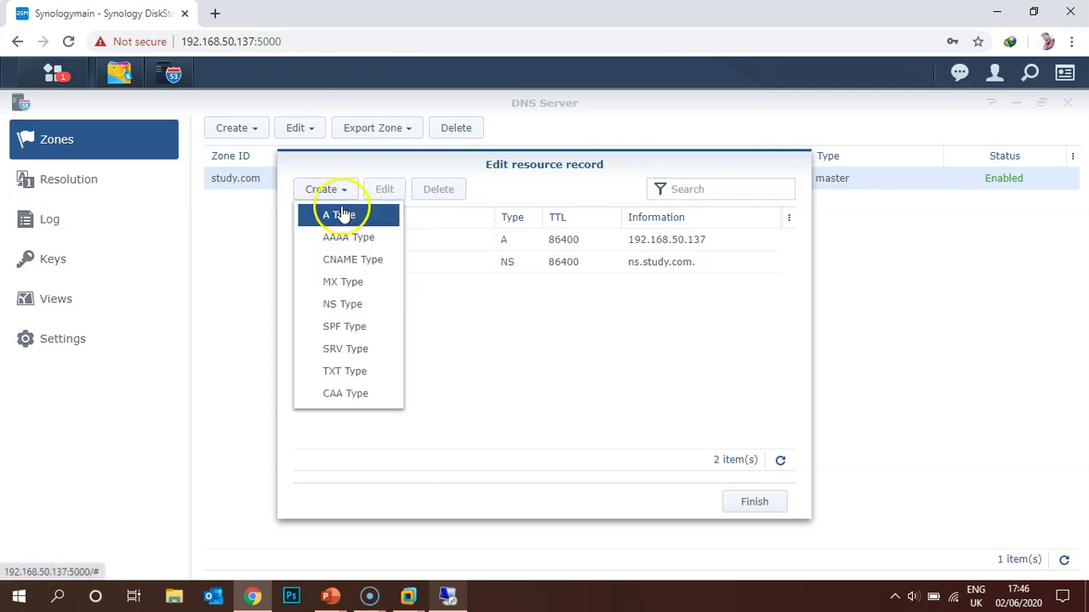
{"action": "left_click", "coordinate": [396, 316]}
{"action": "type", "text": "www"}
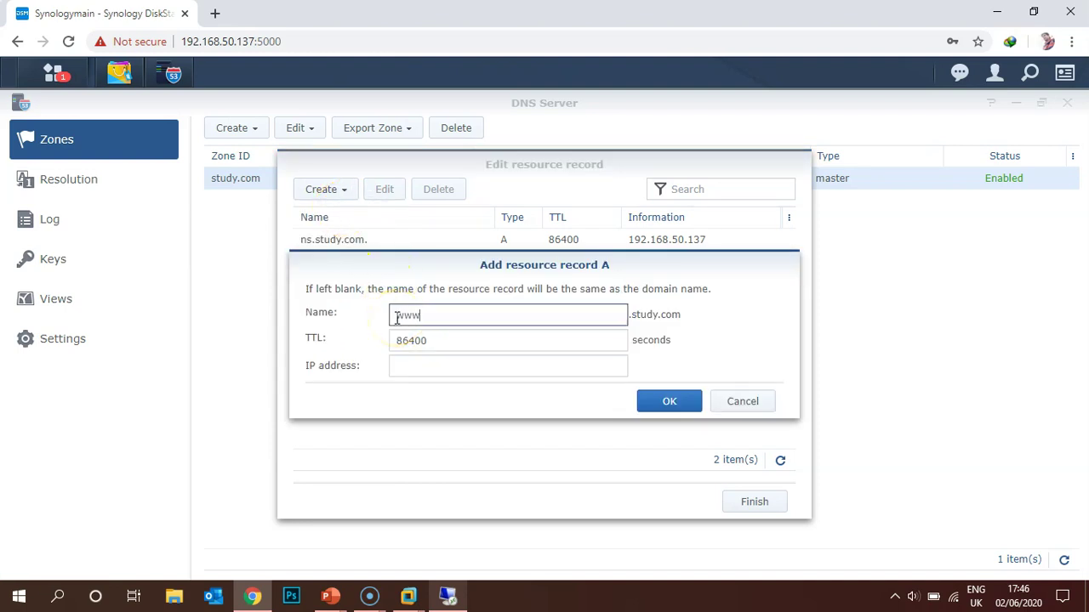
{"action": "key", "text": "Tab"}
{"action": "key", "text": "Tab"}
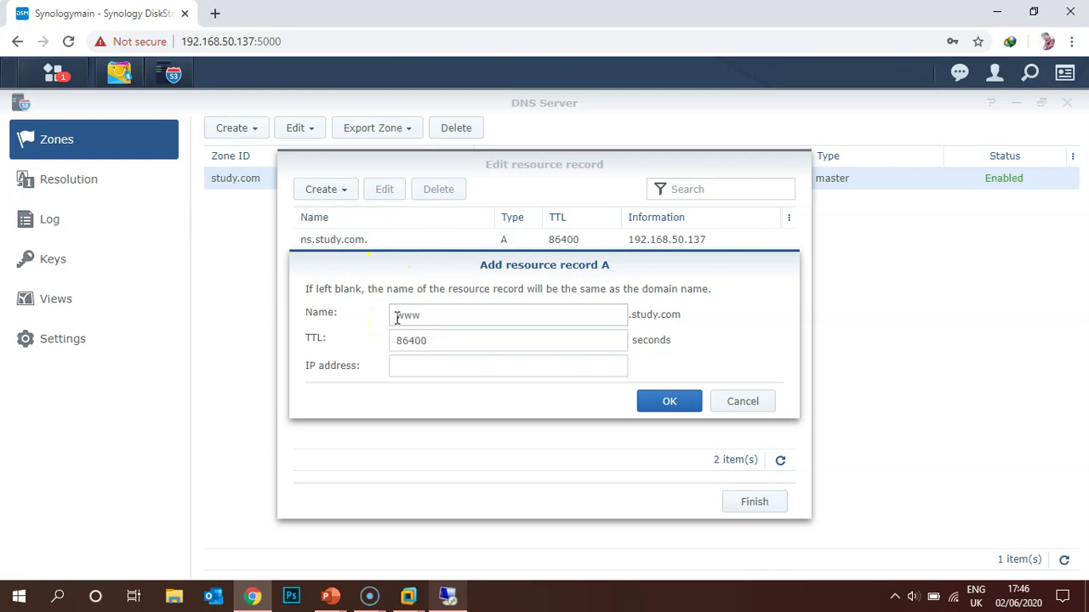
{"action": "left_click", "coordinate": [398, 365]}
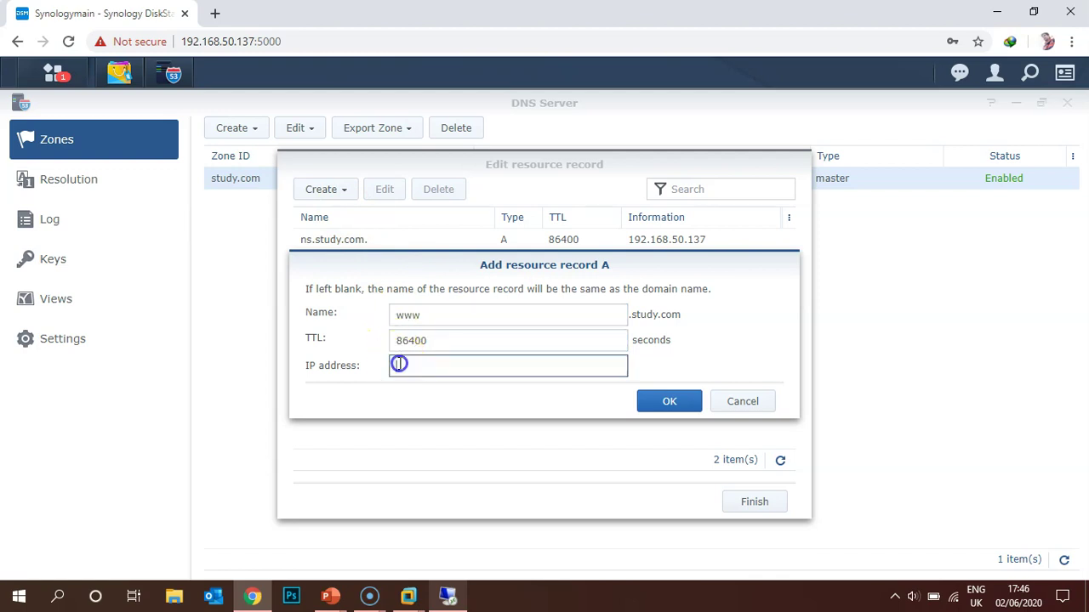
{"action": "type", "text": "192.168.50.134"}
{"action": "left_click", "coordinate": [695, 403]}
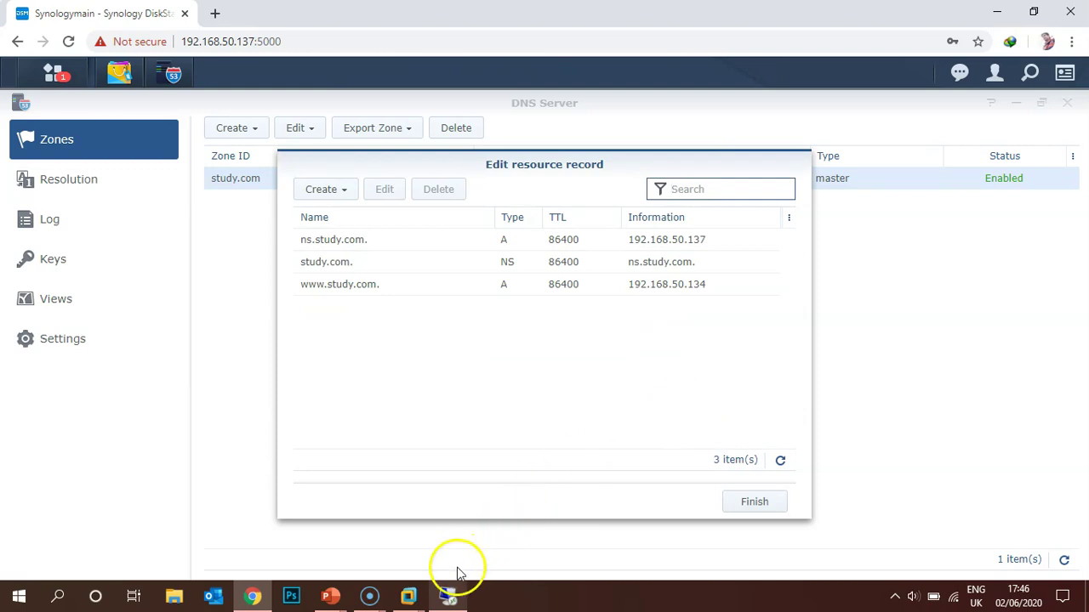
- Switch to the Windows Server remote session and open a command prompt by running cmd
{"action": "left_click", "coordinate": [449, 596]}
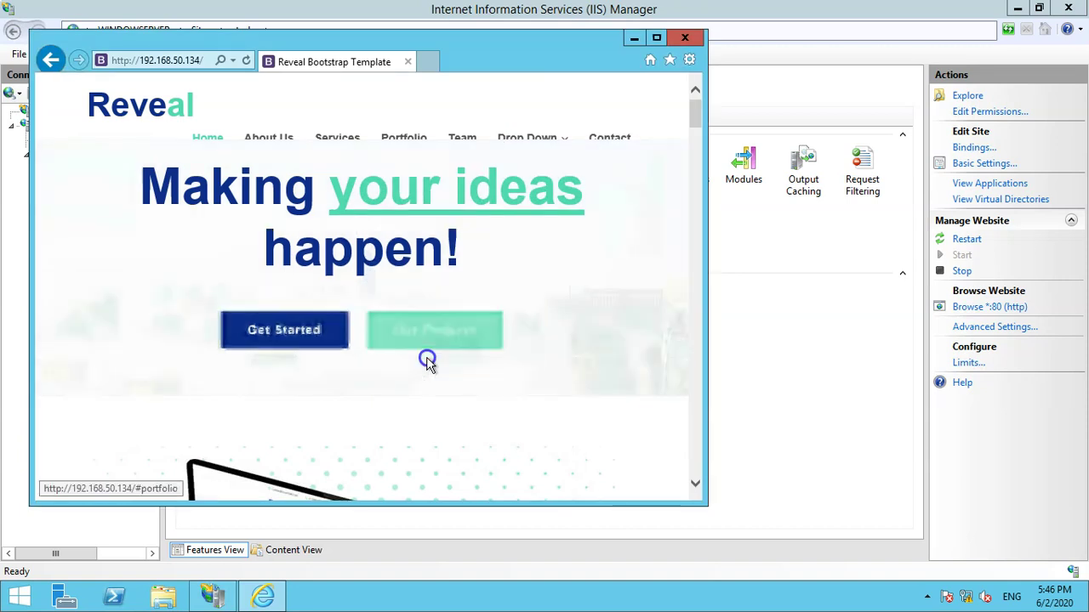
{"action": "key", "text": "super+r"}
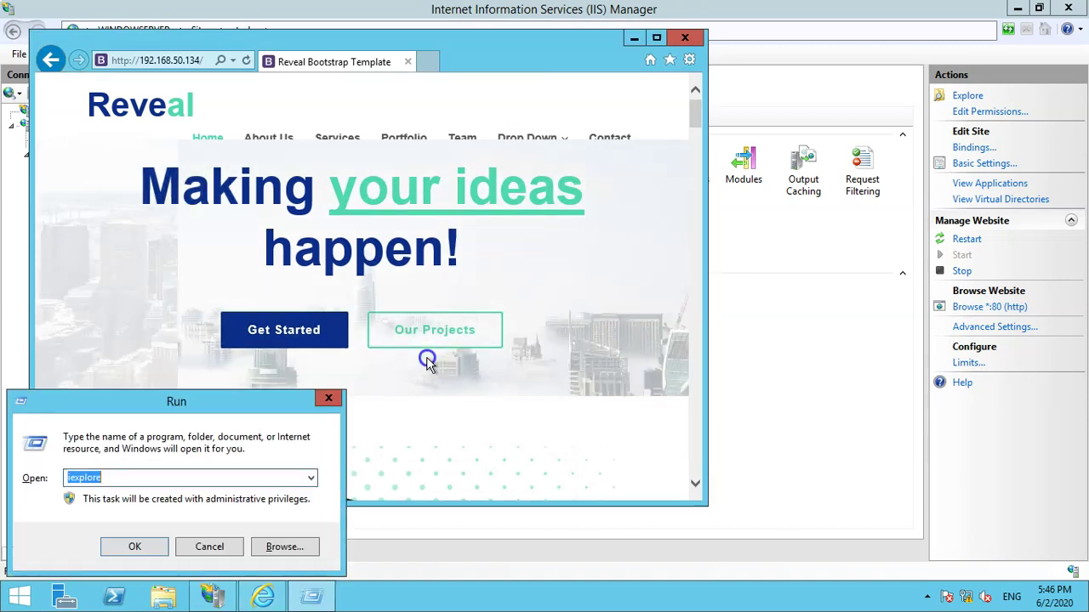
{"action": "type", "text": "cmd"}
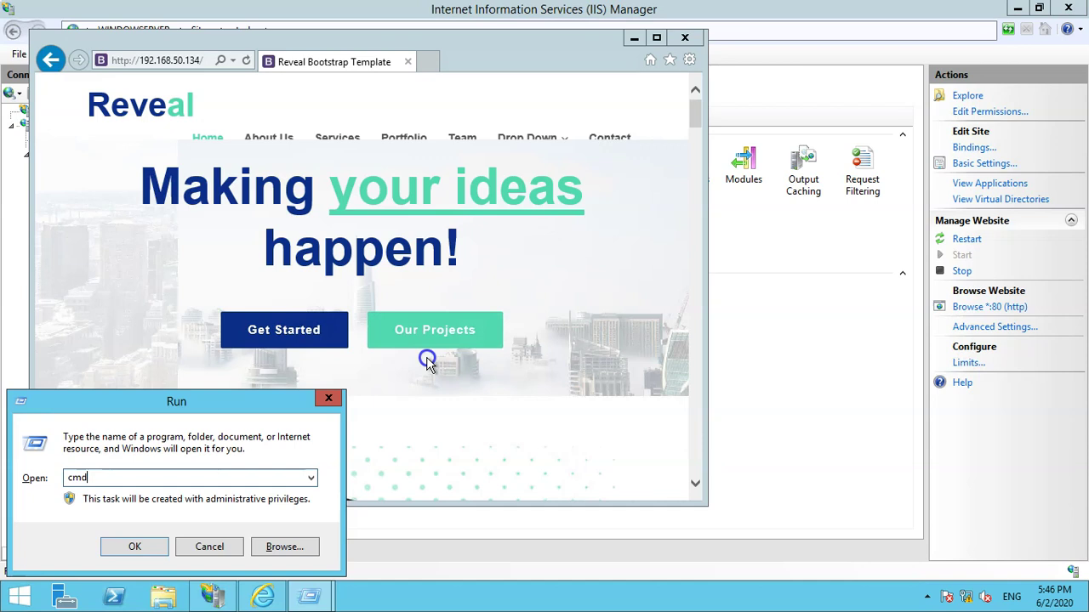
{"action": "key", "text": "Return"}
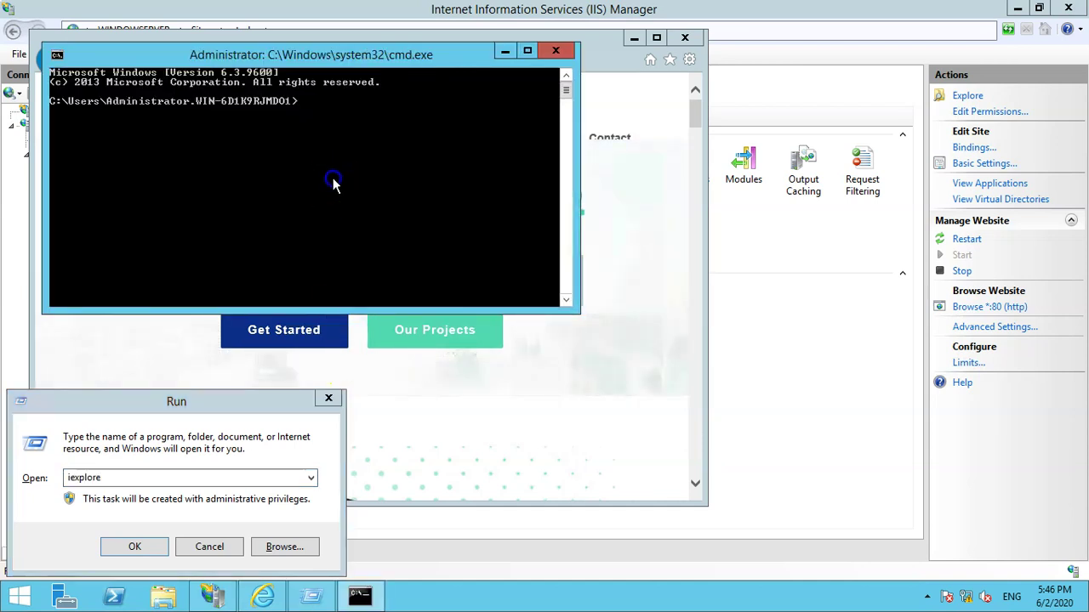
{"action": "type", "text": "ping"}
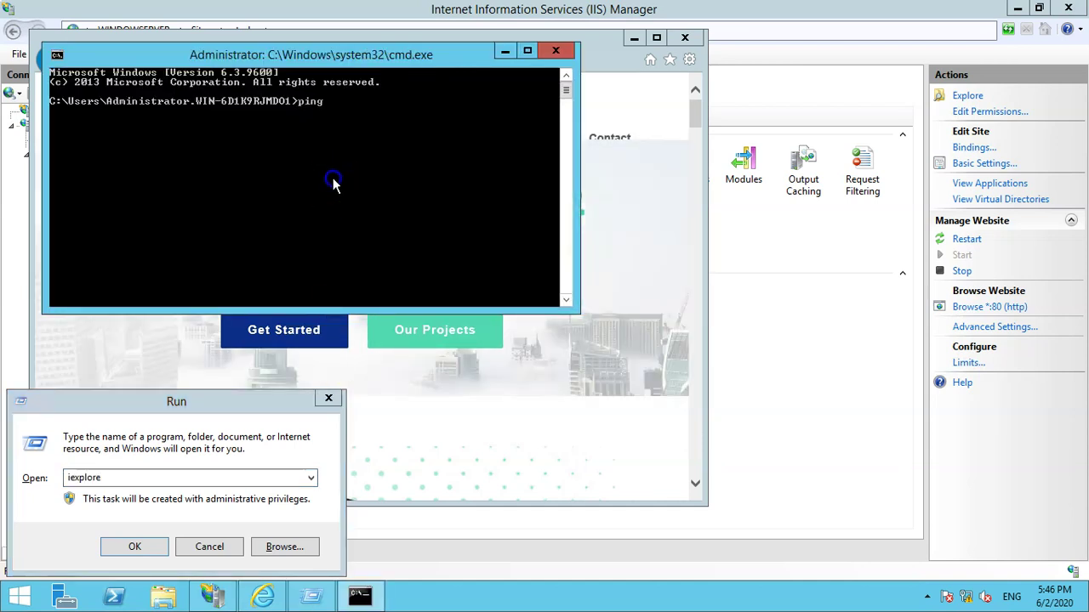
{"action": "type", "text": " www.s"}
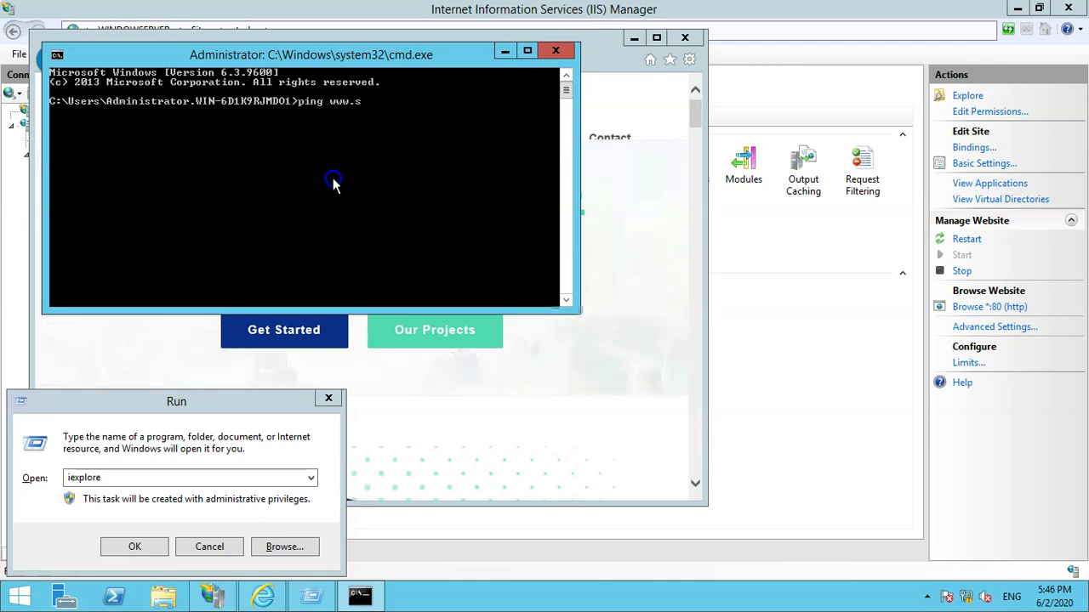
{"action": "type", "text": "tudy.com"}
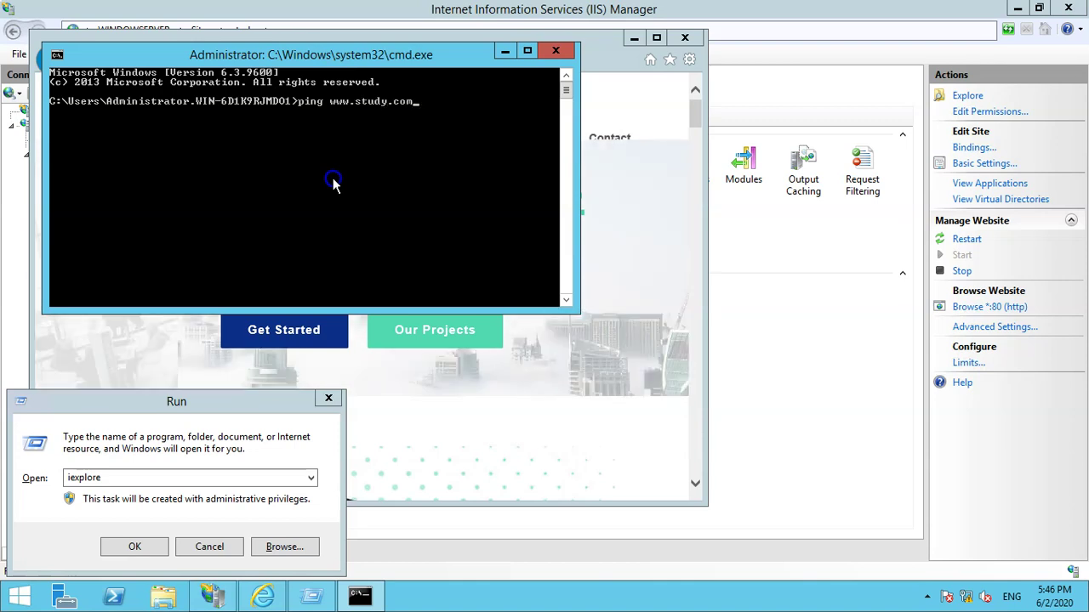
{"action": "key", "text": "Return"}
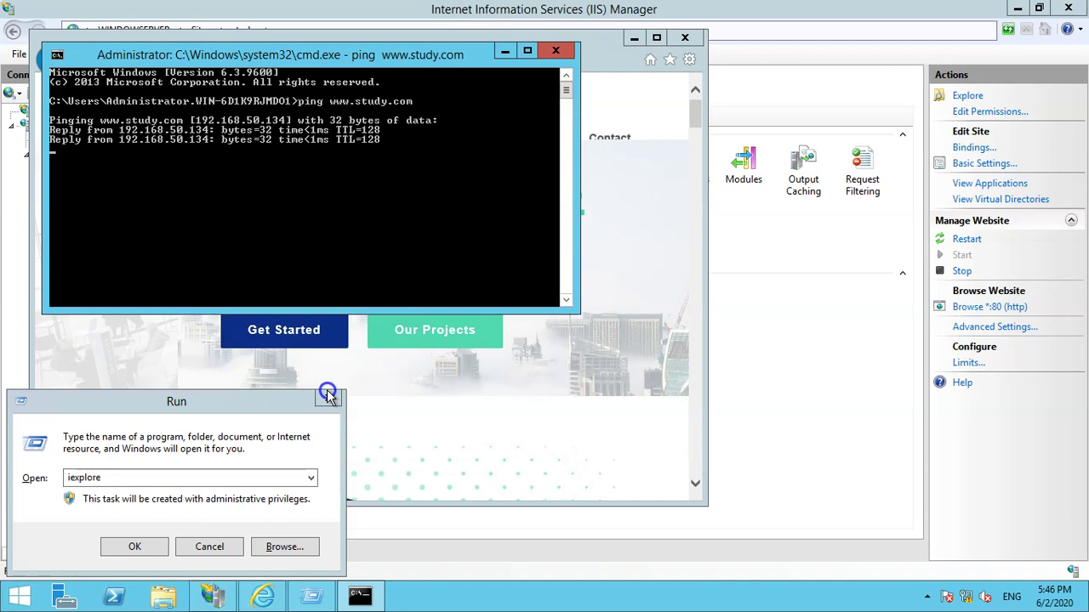
{"action": "left_click", "coordinate": [329, 393]}
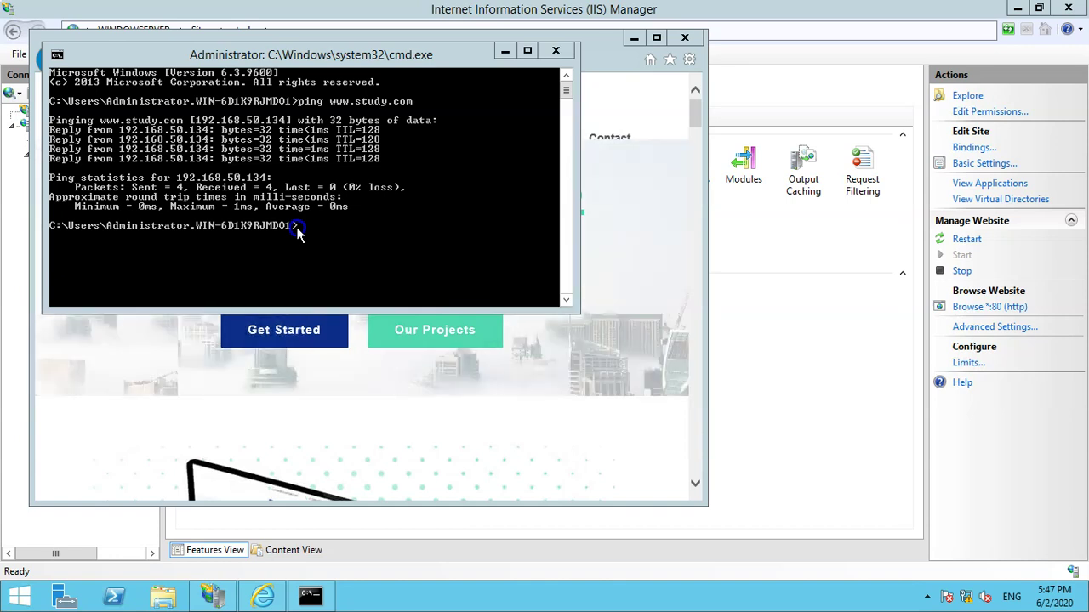
- Check the default DNS server with nslookup and exit back to the command prompt
{"action": "left_click", "coordinate": [331, 225]}
{"action": "type", "text": "nslookup"}
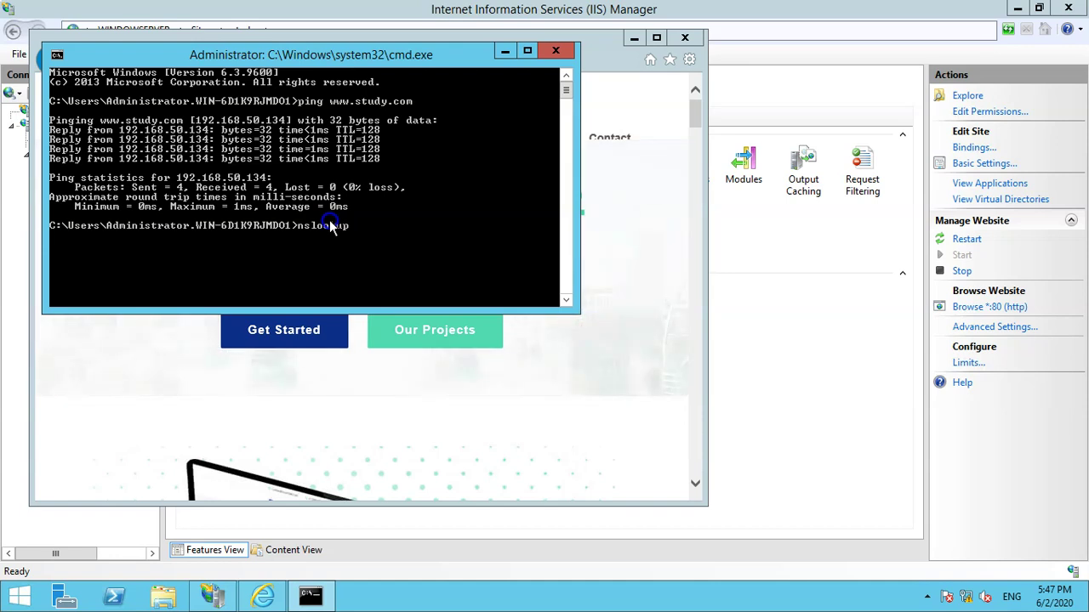
{"action": "key", "text": "Return"}
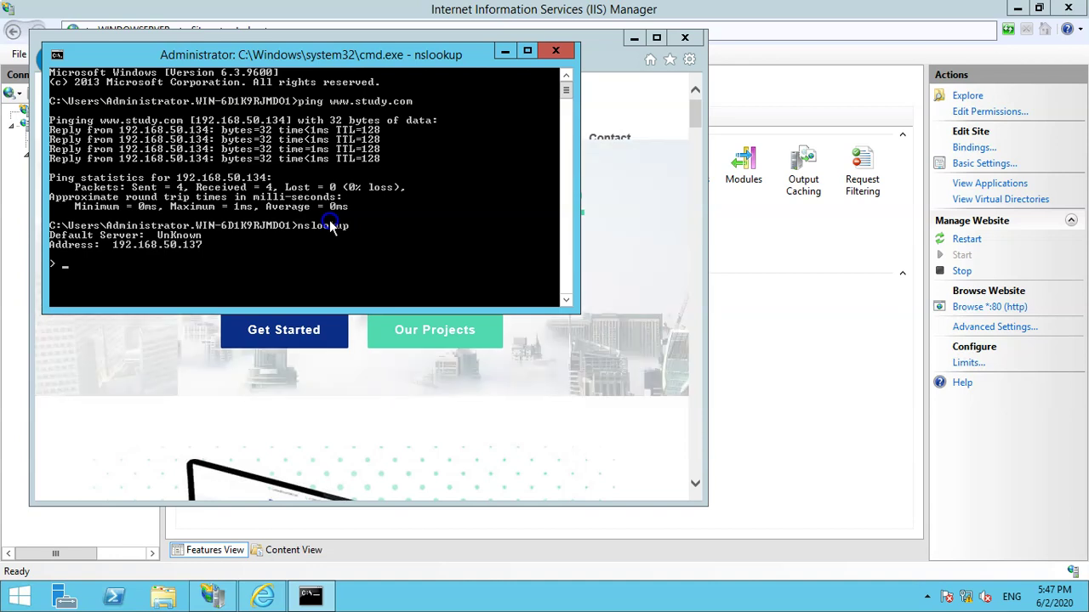
{"action": "key", "text": "ctrl+c"}
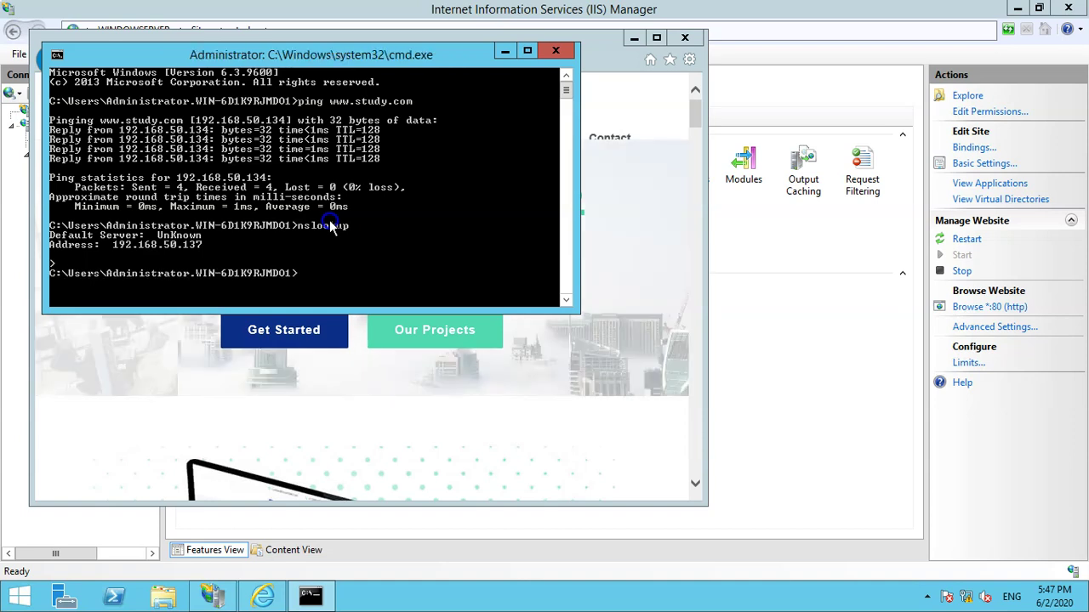
- Look up ns.study.com with nslookup and close the command prompt
{"action": "key", "text": "Up"}
{"action": "type", "text": "ns.study.com"}
{"action": "key", "text": "Return"}
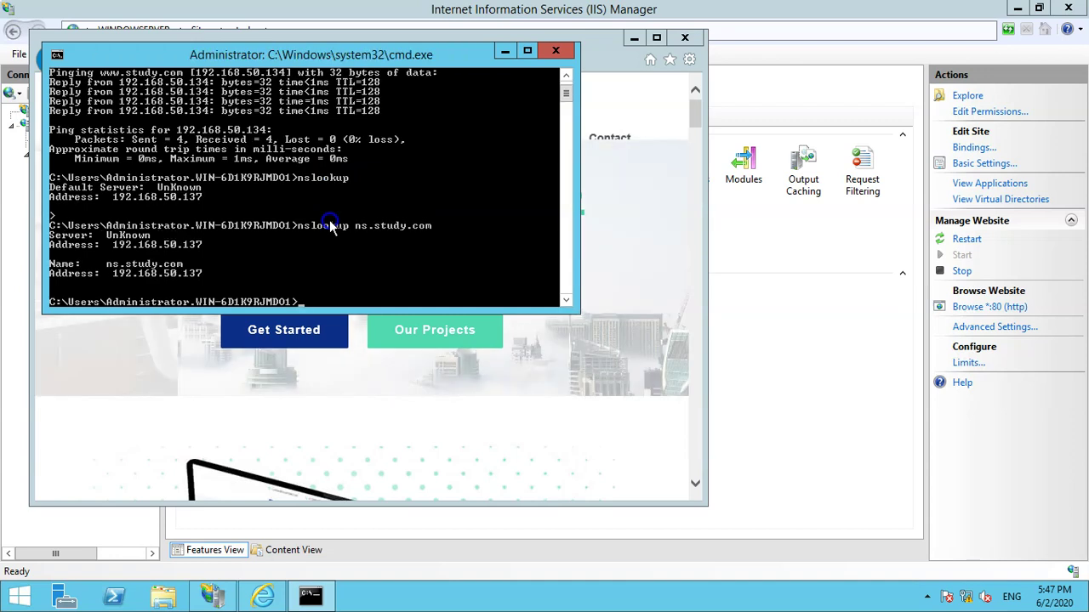
{"action": "left_click", "coordinate": [568, 51]}
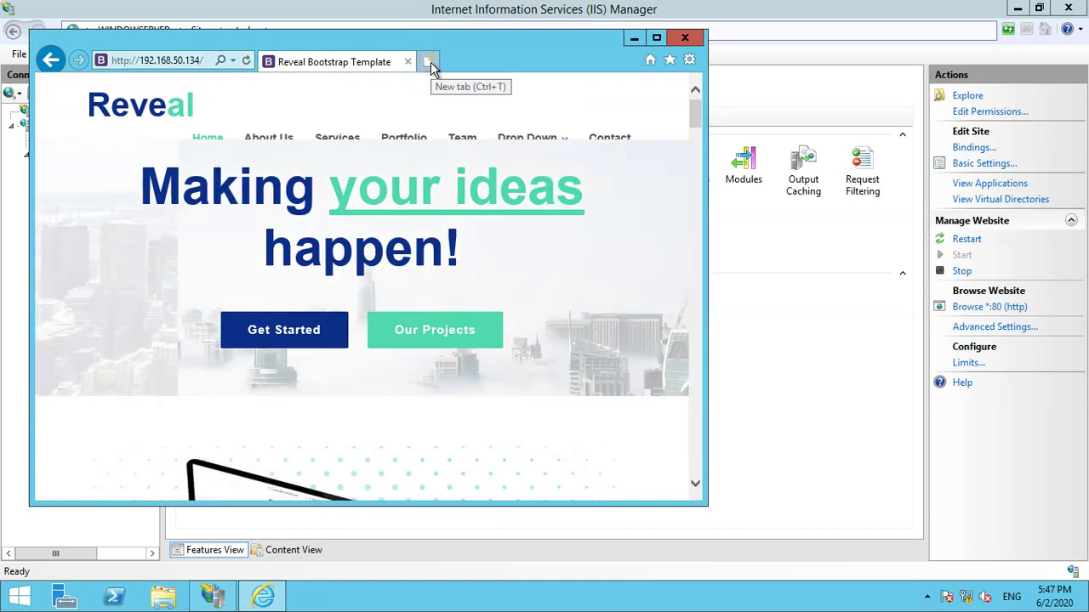
{"action": "left_click", "coordinate": [431, 68]}
{"action": "left_click", "coordinate": [204, 61]}
{"action": "type", "text": "ww"}
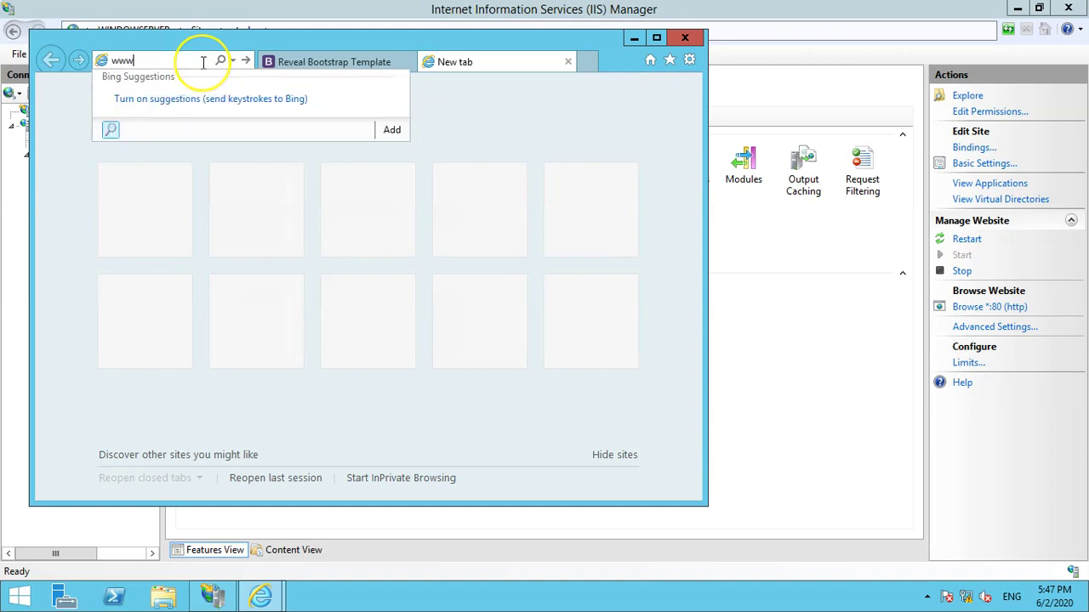
{"action": "type", "text": ".study.com"}
{"action": "key", "text": "Return"}
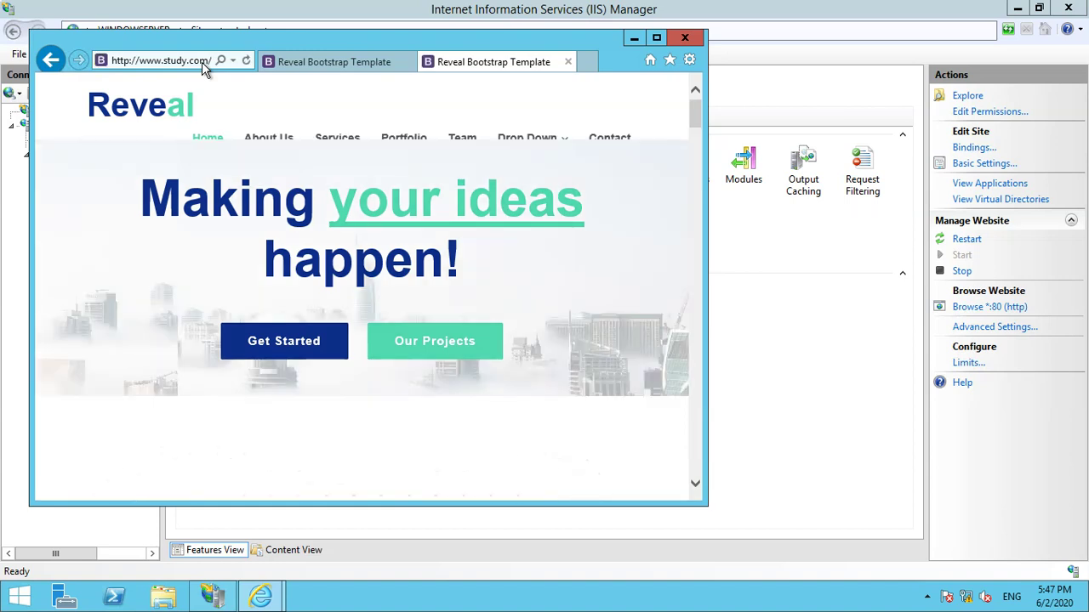
- Minimize the browser and begin adding an IIS website with the site name test
{"action": "left_click", "coordinate": [632, 40]}
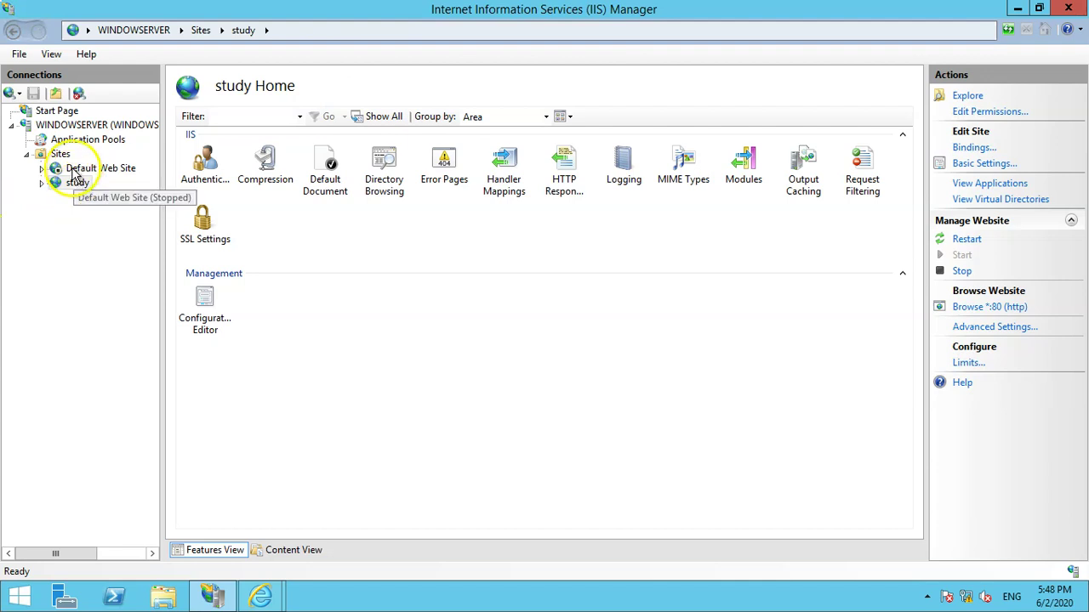
{"action": "right_click", "coordinate": [64, 157]}
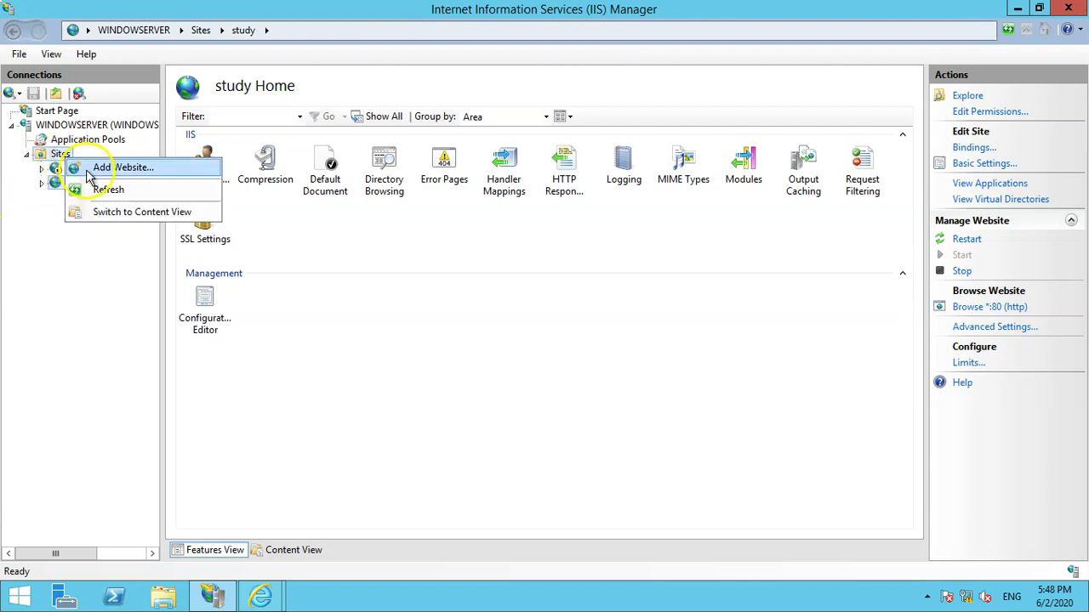
{"action": "left_click", "coordinate": [89, 173]}
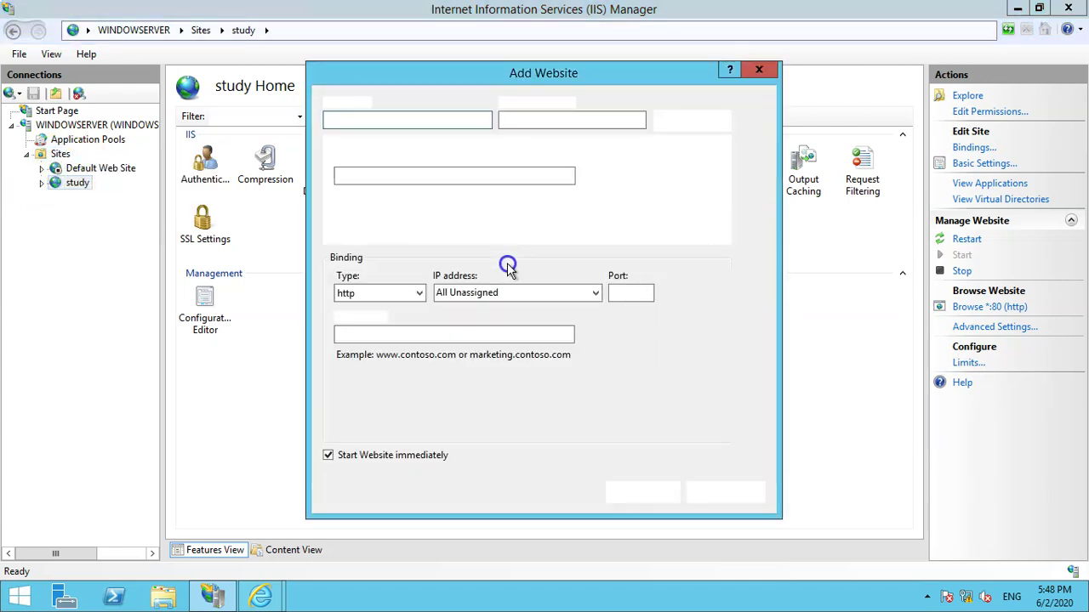
{"action": "type", "text": "test"}
{"action": "key", "text": "Tab"}
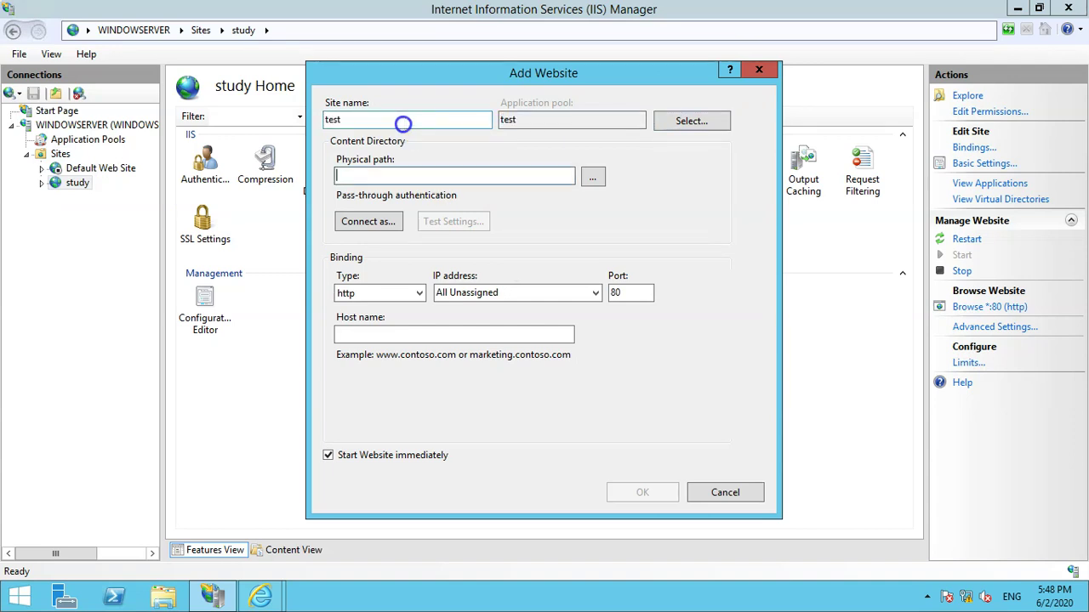
- Set the new website's physical path to C:\inetpub\wwwroot\thinkit
{"action": "left_click", "coordinate": [594, 176]}
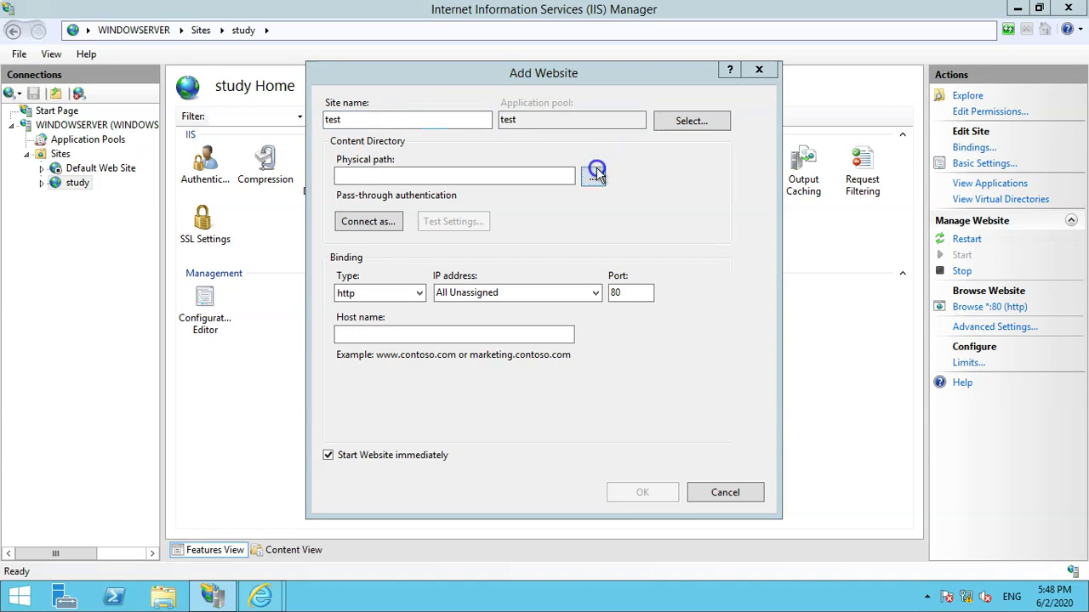
{"action": "left_click", "coordinate": [446, 340]}
{"action": "scroll", "coordinate": [516, 261], "scroll_direction": "down", "scroll_amount": 2}
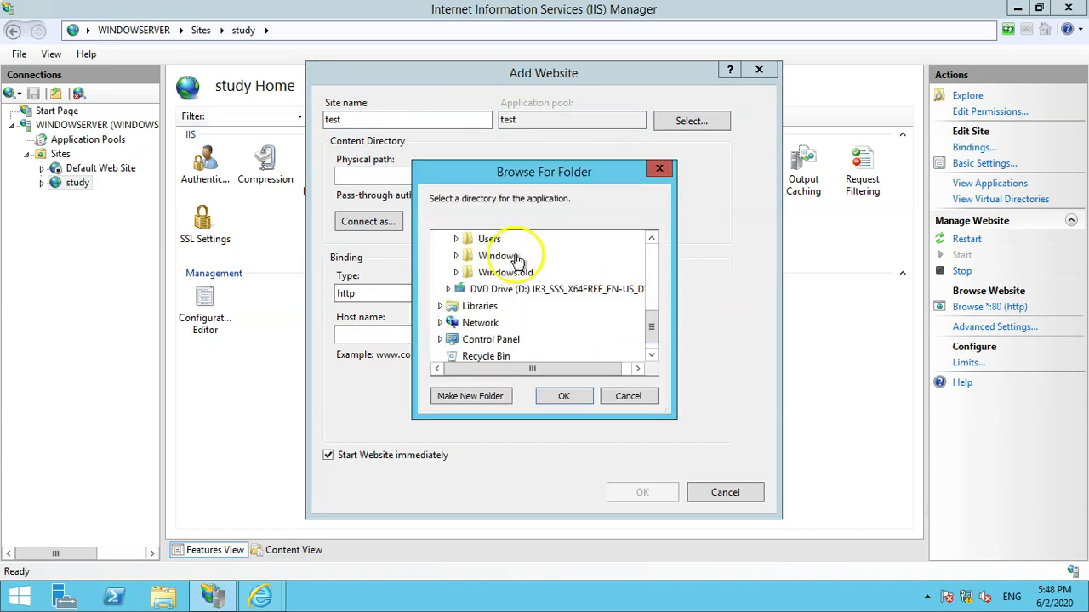
{"action": "scroll", "coordinate": [646, 250], "scroll_direction": "up", "scroll_amount": 2}
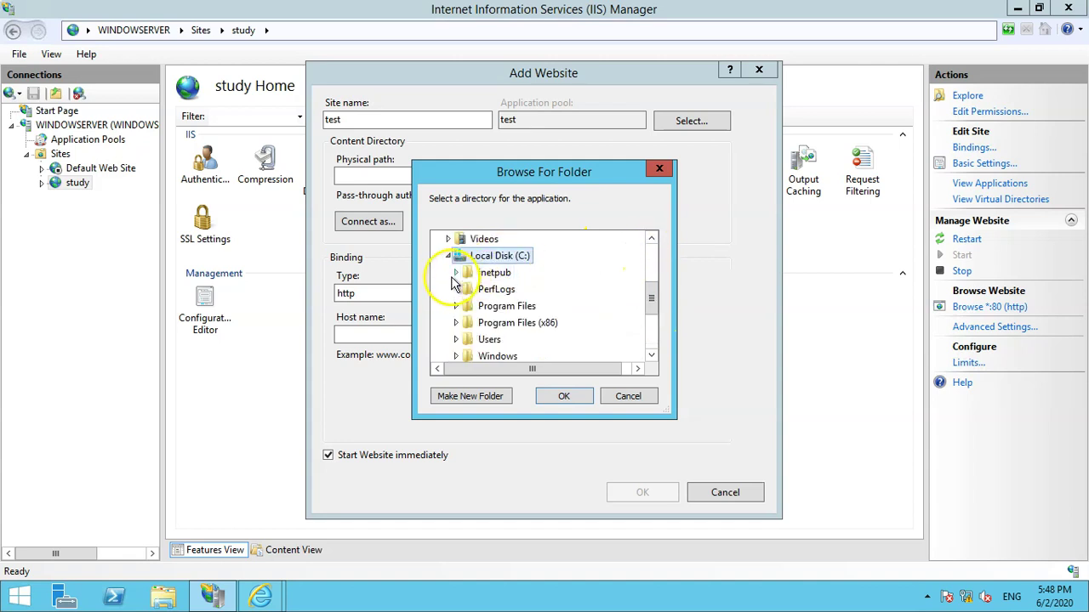
{"action": "left_click", "coordinate": [456, 273]}
{"action": "left_click", "coordinate": [464, 339]}
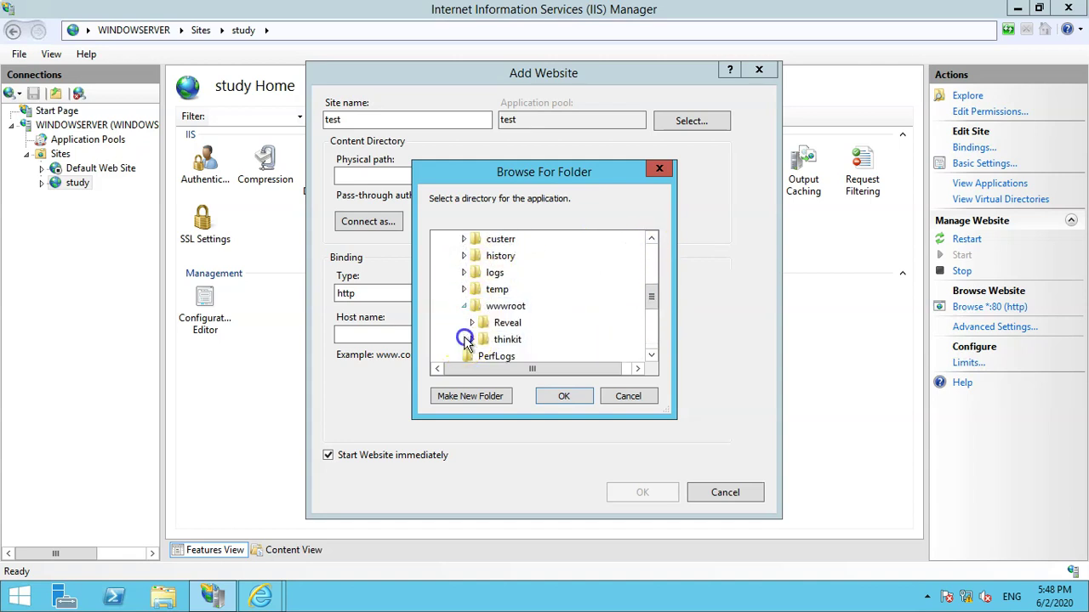
{"action": "left_click", "coordinate": [504, 340]}
{"action": "left_click", "coordinate": [557, 401]}
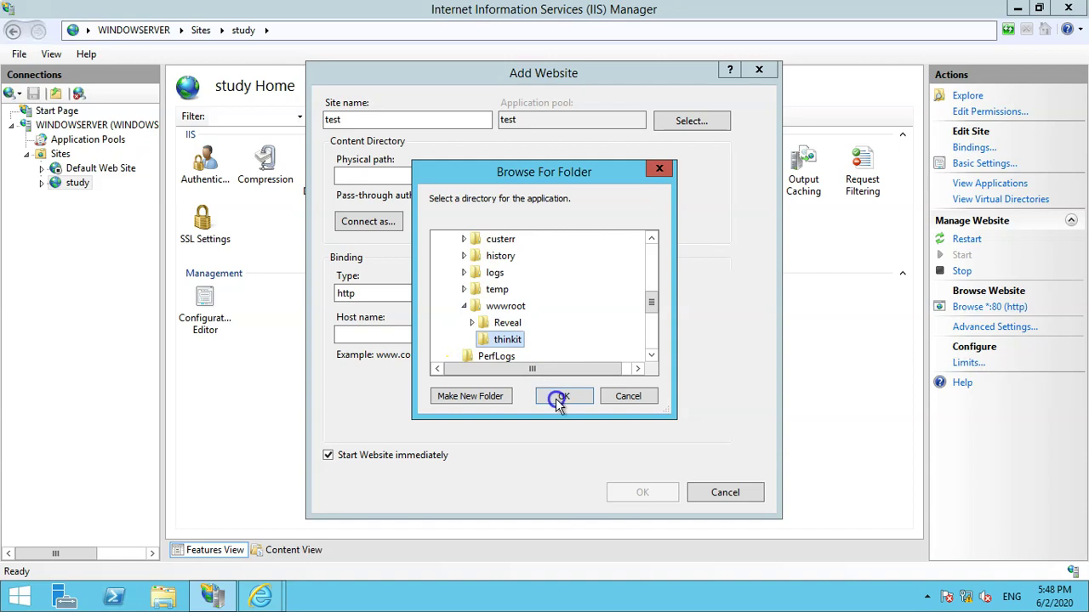
{"action": "left_click", "coordinate": [481, 333]}
{"action": "type", "text": "ww"}
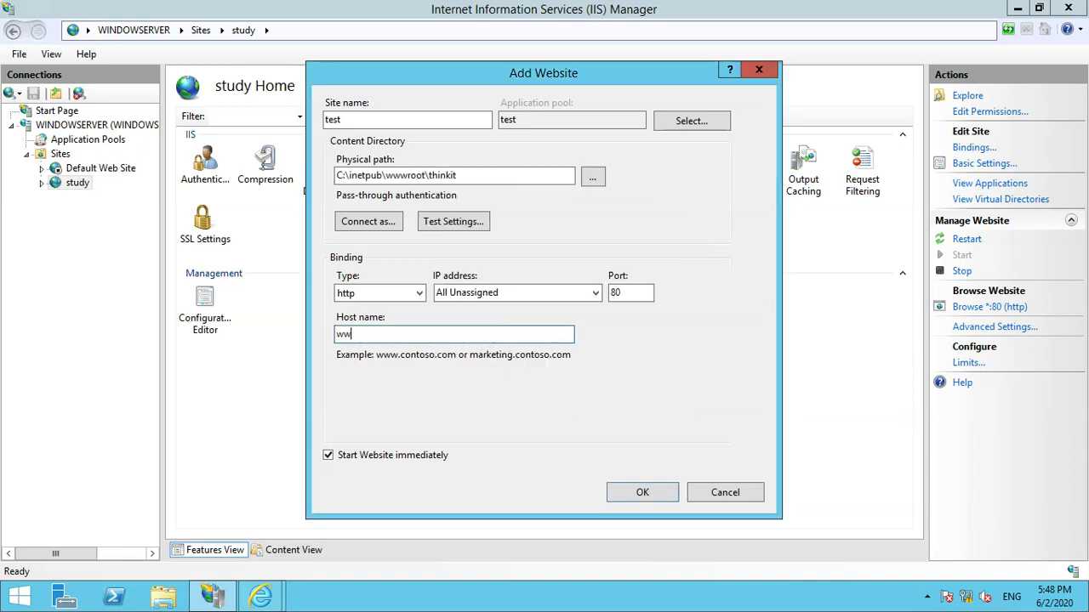
{"action": "type", "text": "w.test.com"}
{"action": "left_click", "coordinate": [663, 497]}
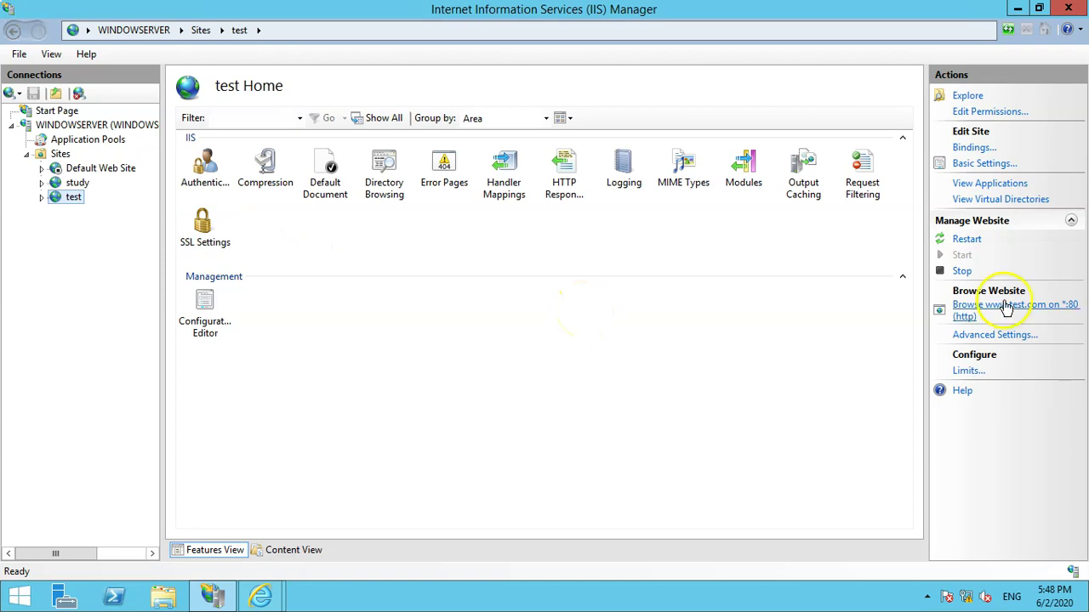
{"action": "left_click", "coordinate": [1009, 318]}
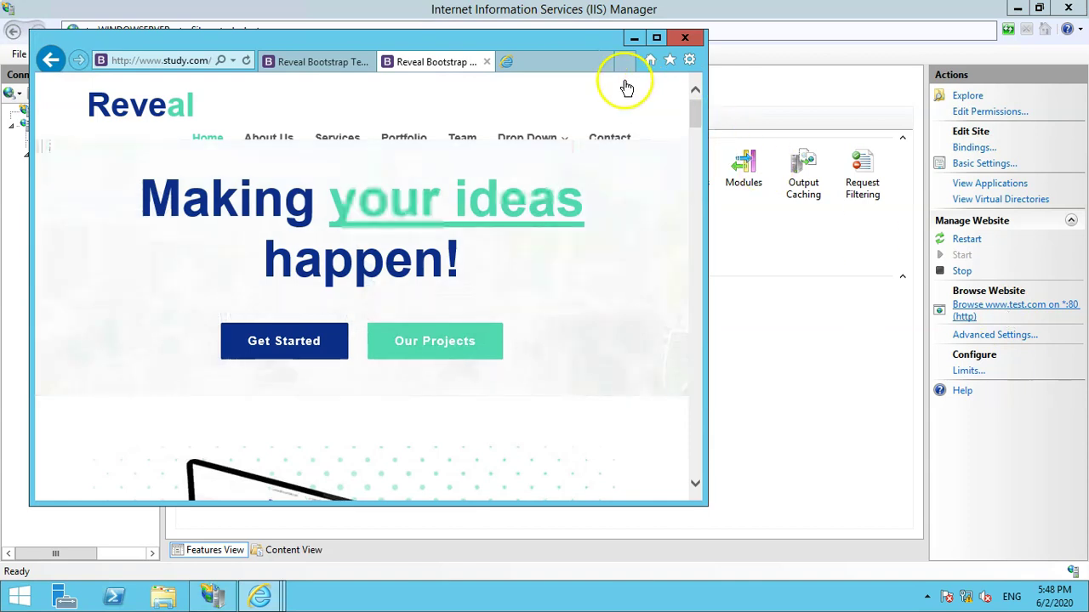
{"action": "double_click", "coordinate": [559, 58]}
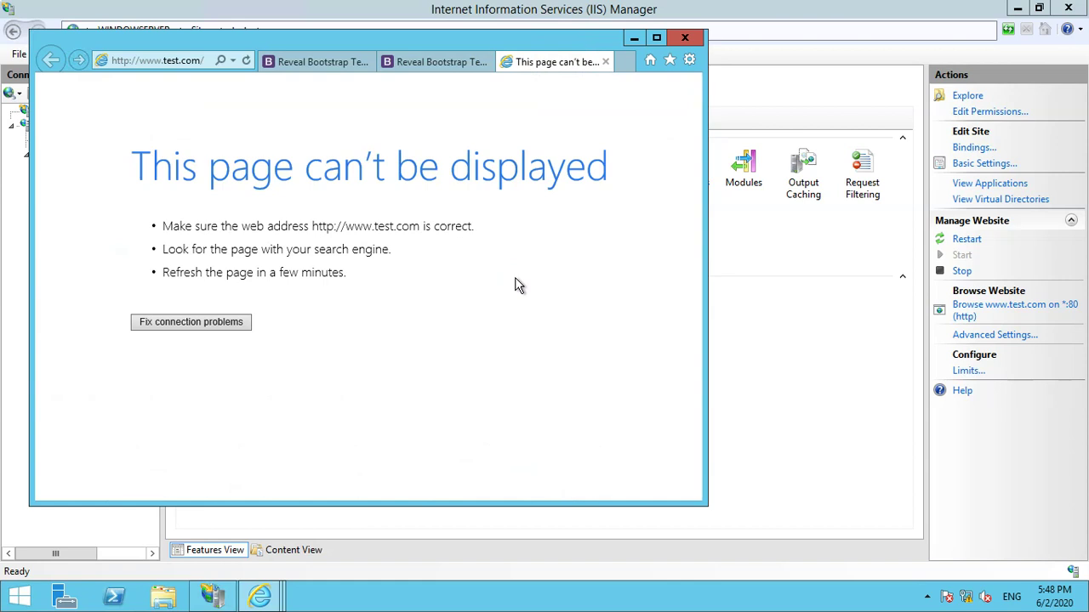
{"action": "mouse_move", "coordinate": [619, 8]}
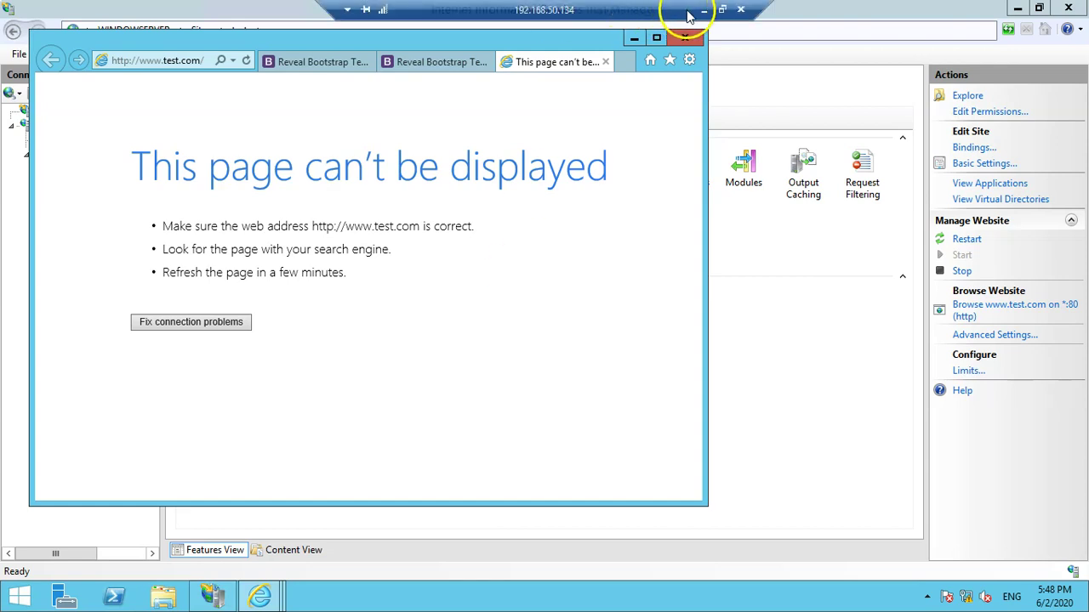
{"action": "left_click", "coordinate": [703, 10]}
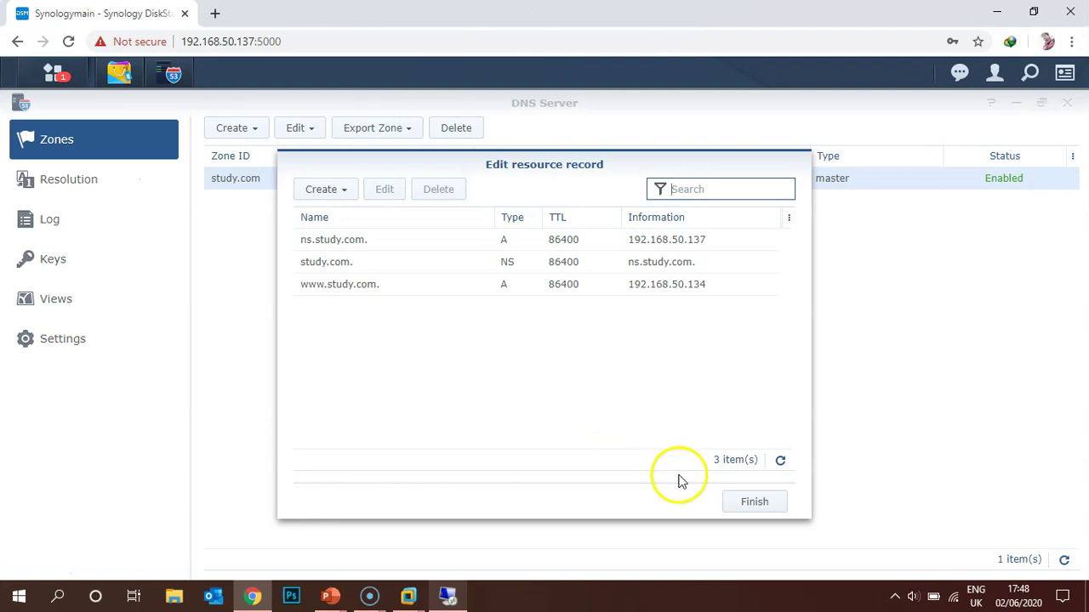
- Close the study.com resource records and create a forward master zone for test.com with master DNS server 192.168.50.137
{"action": "left_click", "coordinate": [732, 502]}
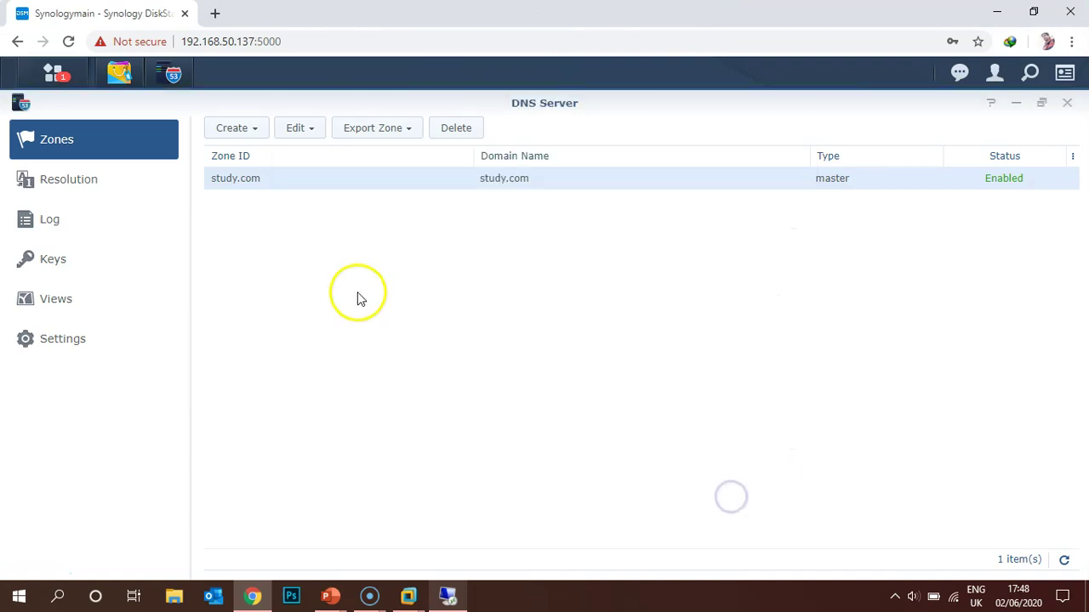
{"action": "left_click", "coordinate": [253, 127]}
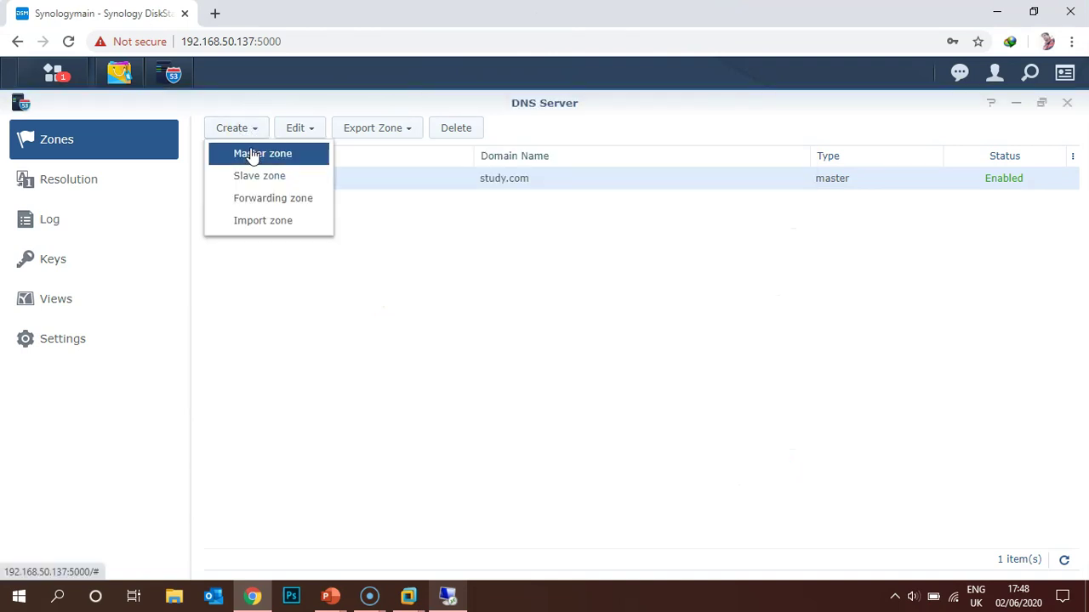
{"action": "left_click", "coordinate": [252, 154]}
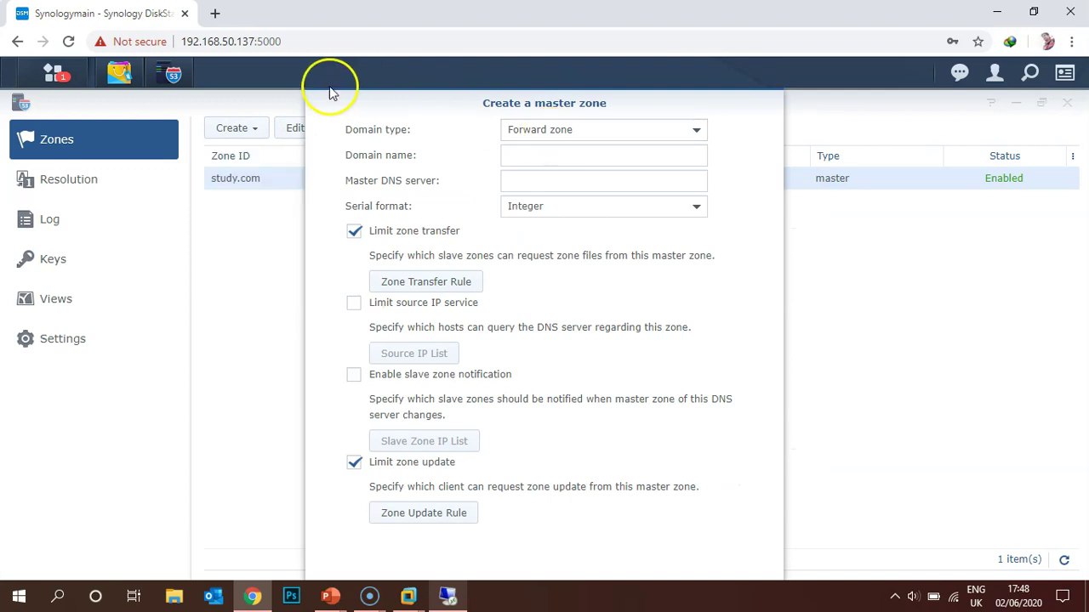
{"action": "mouse_move", "coordinate": [306, 92]}
{"action": "left_mouse_down"}
{"action": "mouse_move", "coordinate": [457, 245]}
{"action": "mouse_move", "coordinate": [355, 136]}
{"action": "mouse_move", "coordinate": [294, 95]}
{"action": "left_mouse_up"}
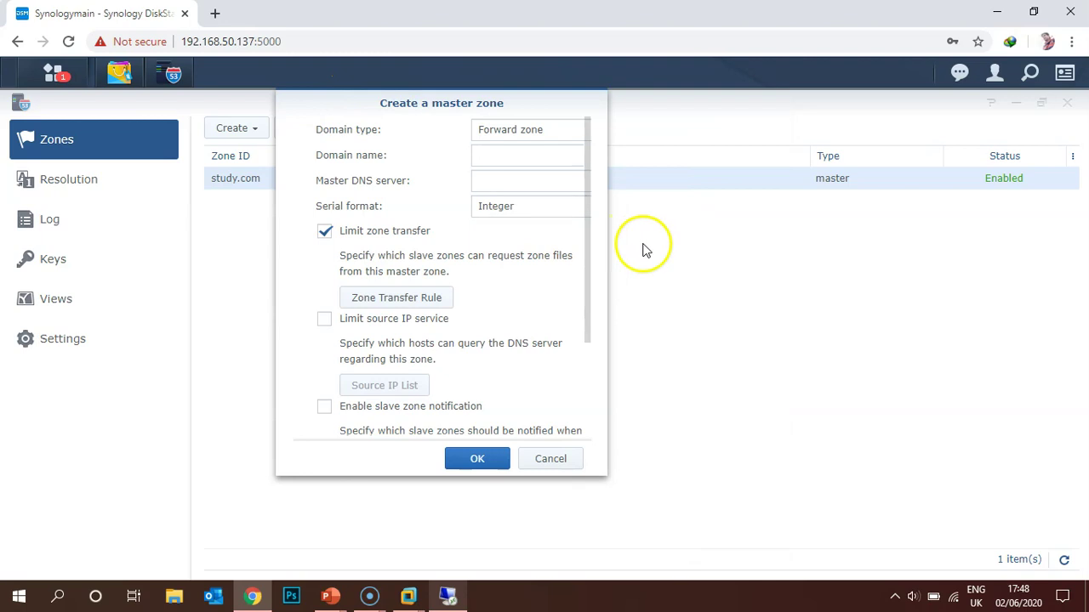
{"action": "left_click_drag", "start_coordinate": [607, 231], "coordinate": [536, 155]}
{"action": "left_click", "coordinate": [537, 156]}
{"action": "type", "text": "test.com"}
{"action": "key", "text": "Tab"}
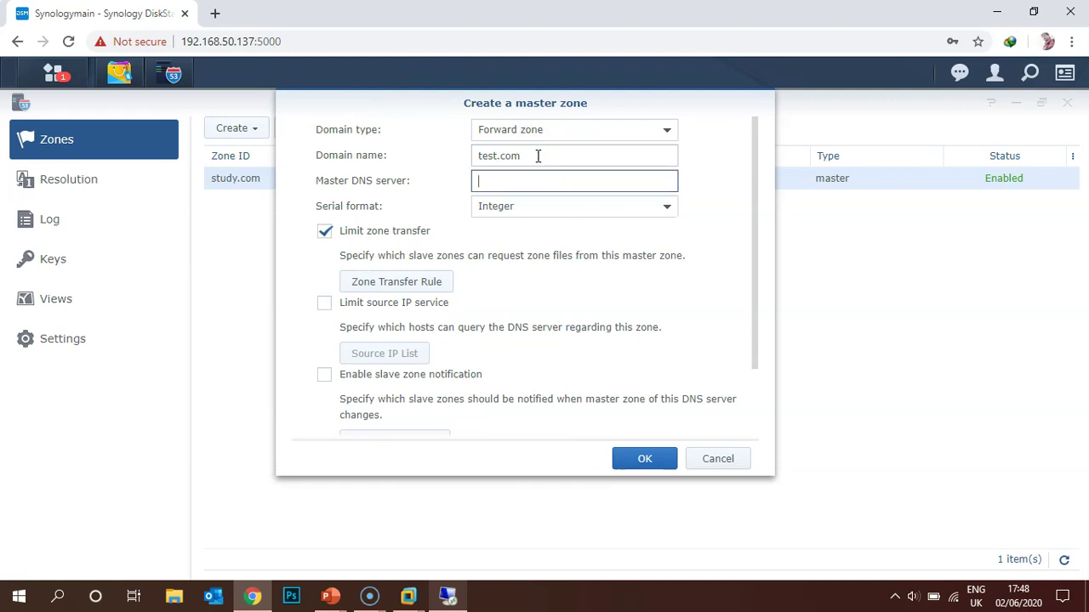
{"action": "type", "text": "192.1678"}
{"action": "type", "text": "50.137"}
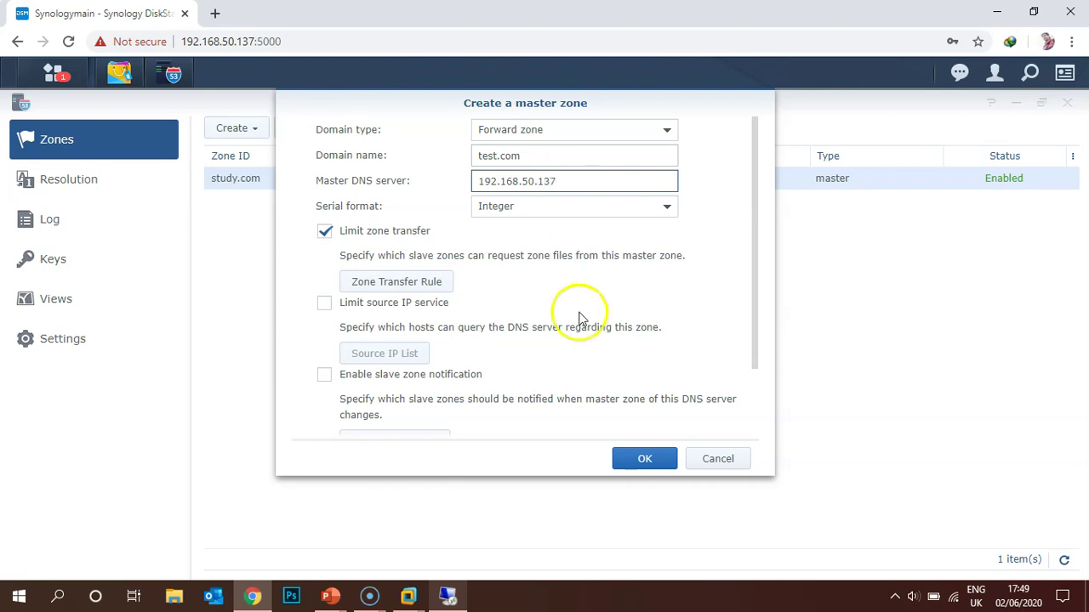
{"action": "left_click", "coordinate": [634, 461]}
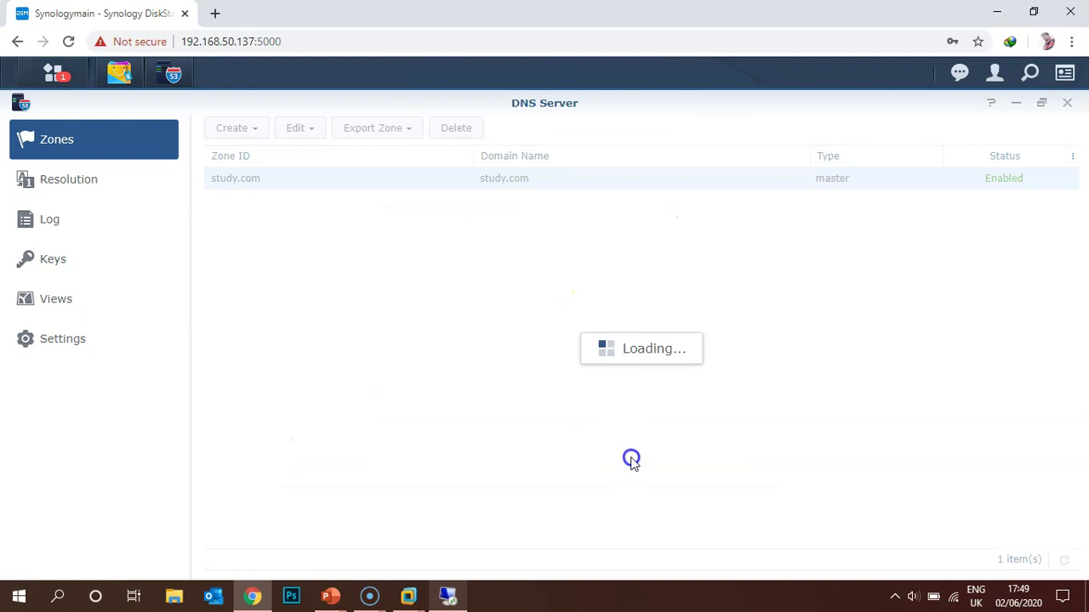
- Add an A record named www with IP address 192.168.50.134 to the test.com zone and finish editing its records
{"action": "left_click", "coordinate": [244, 201]}
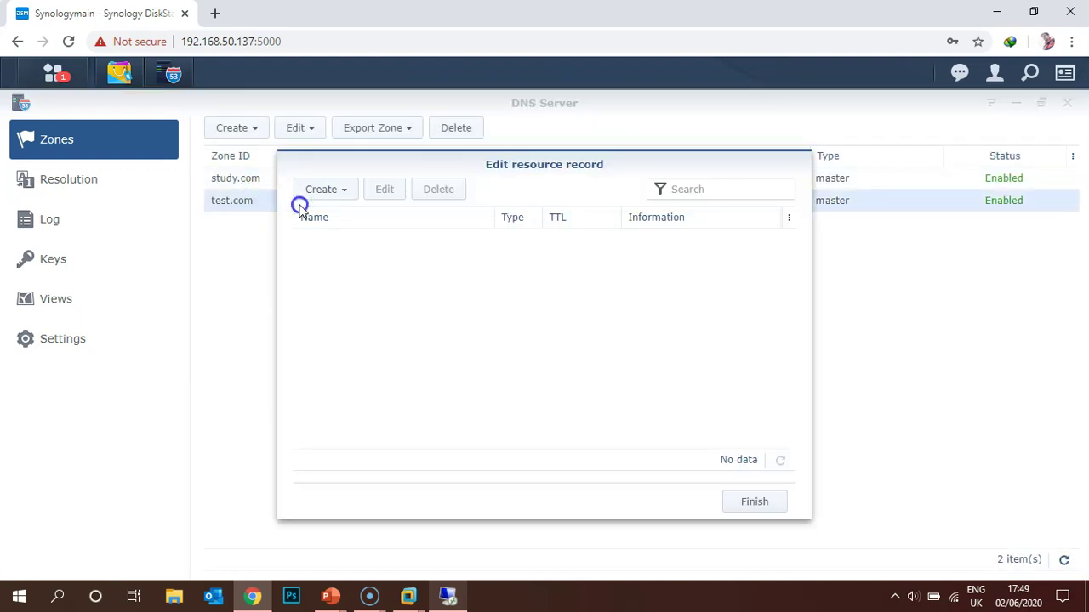
{"action": "left_click", "coordinate": [325, 197]}
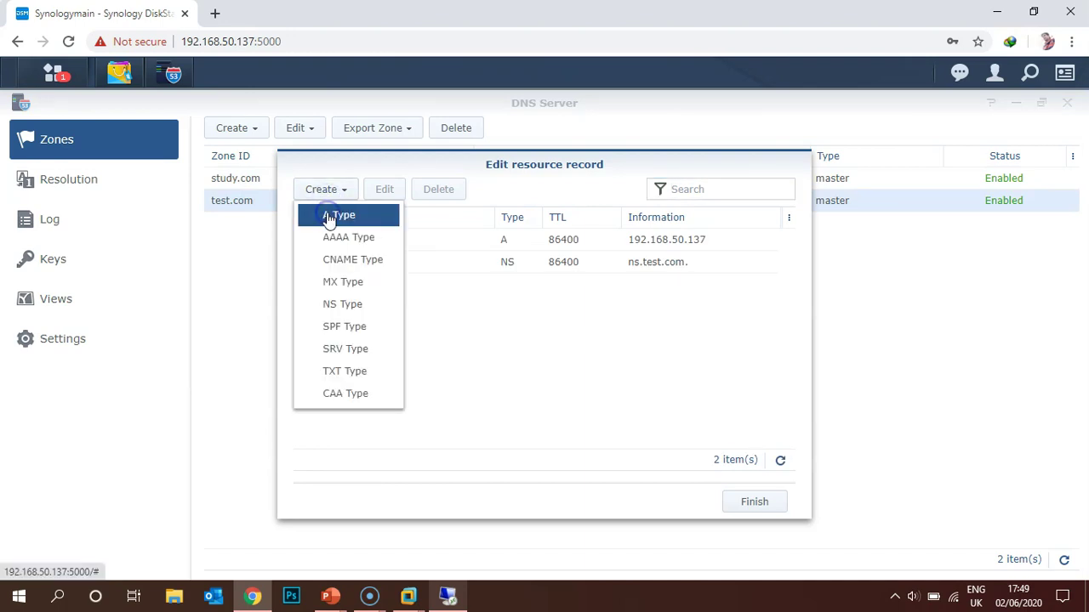
{"action": "left_click", "coordinate": [334, 214]}
{"action": "left_click", "coordinate": [402, 316]}
{"action": "type", "text": "www"}
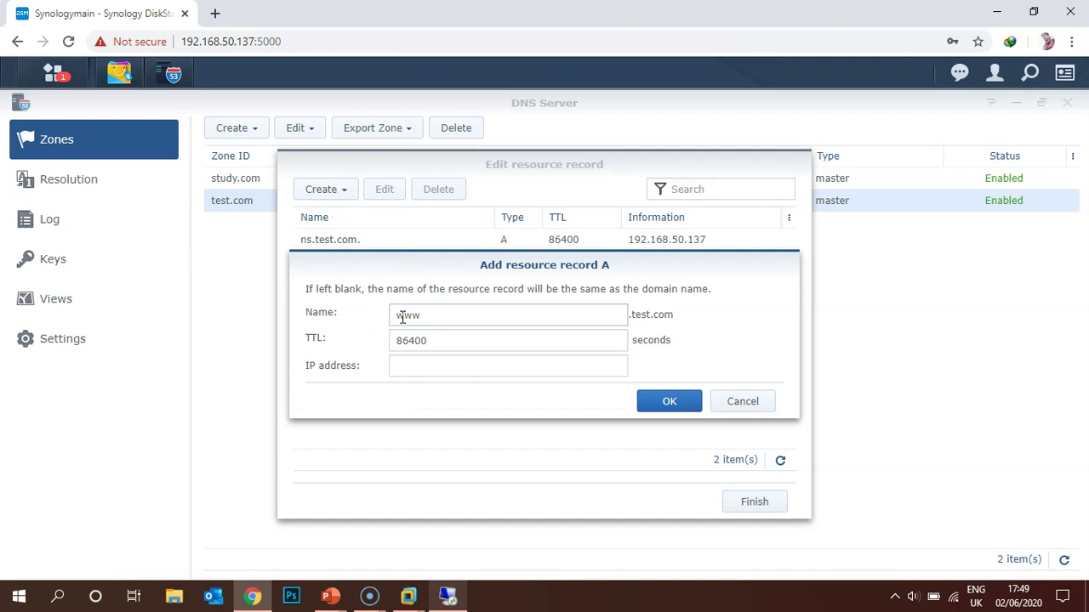
{"action": "left_click", "coordinate": [418, 366]}
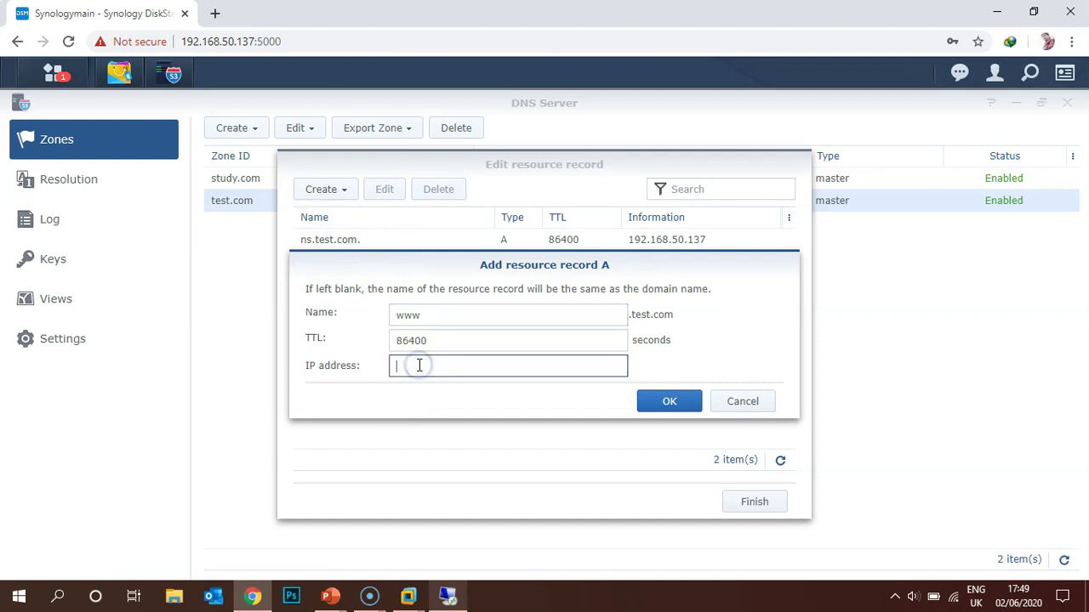
{"action": "type", "text": "192.168.50.134"}
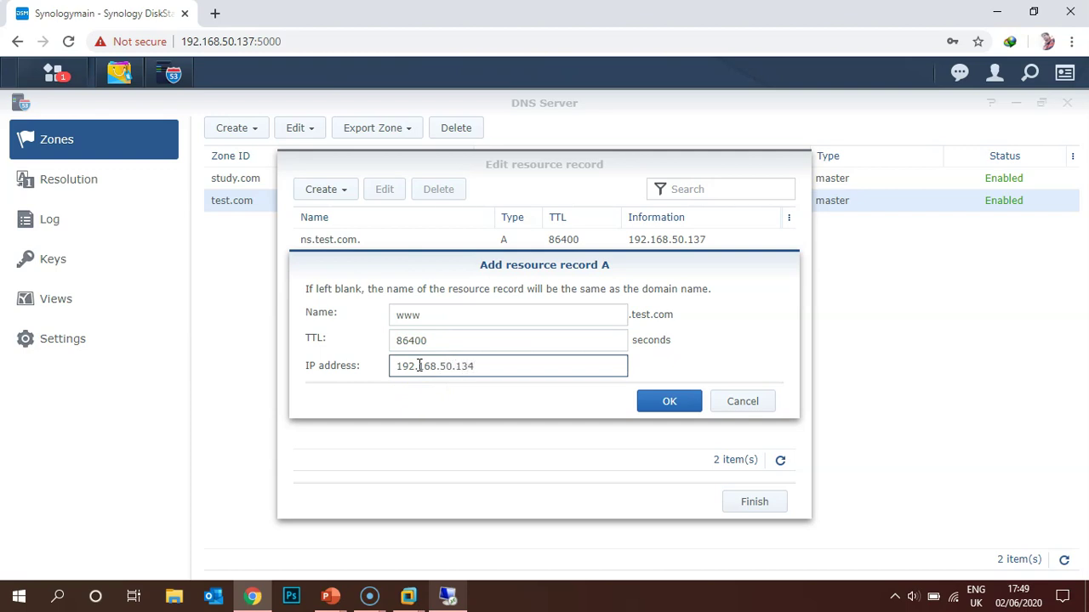
{"action": "left_click", "coordinate": [640, 398]}
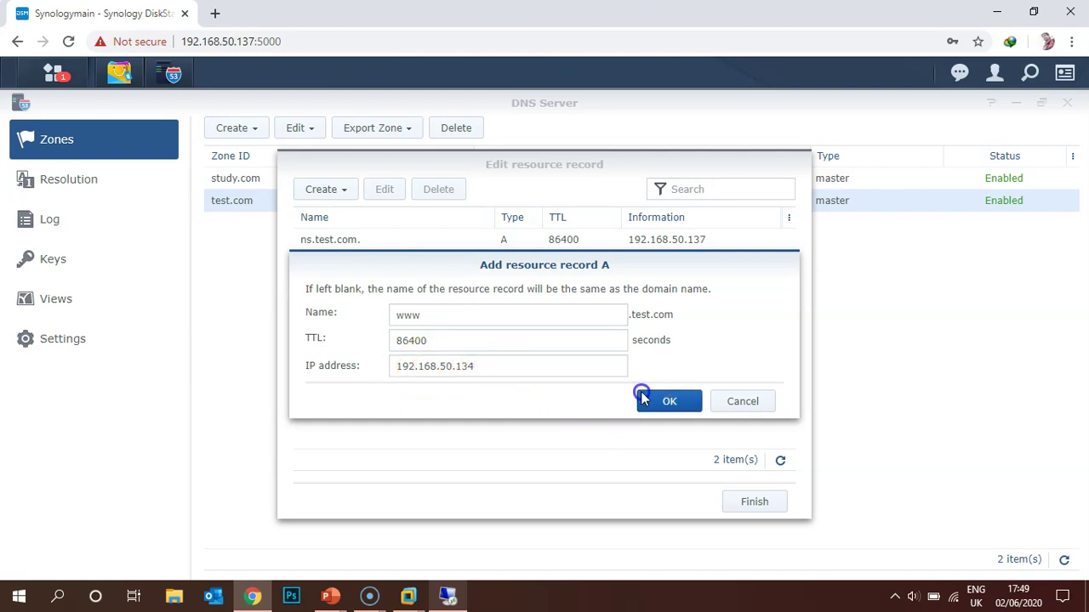
{"action": "left_click", "coordinate": [765, 506]}
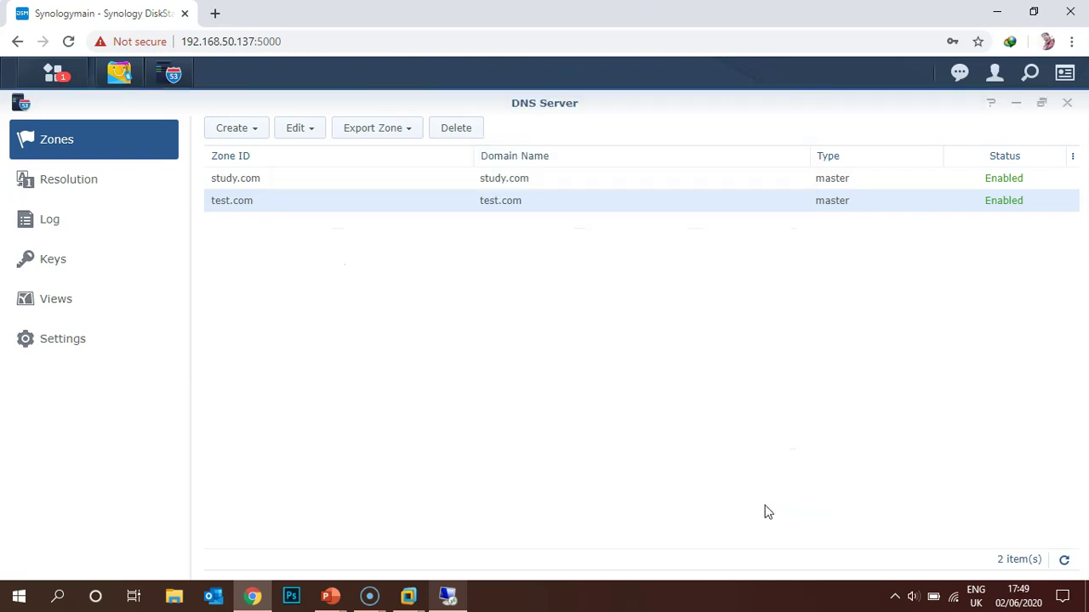
{"action": "left_click", "coordinate": [451, 595]}
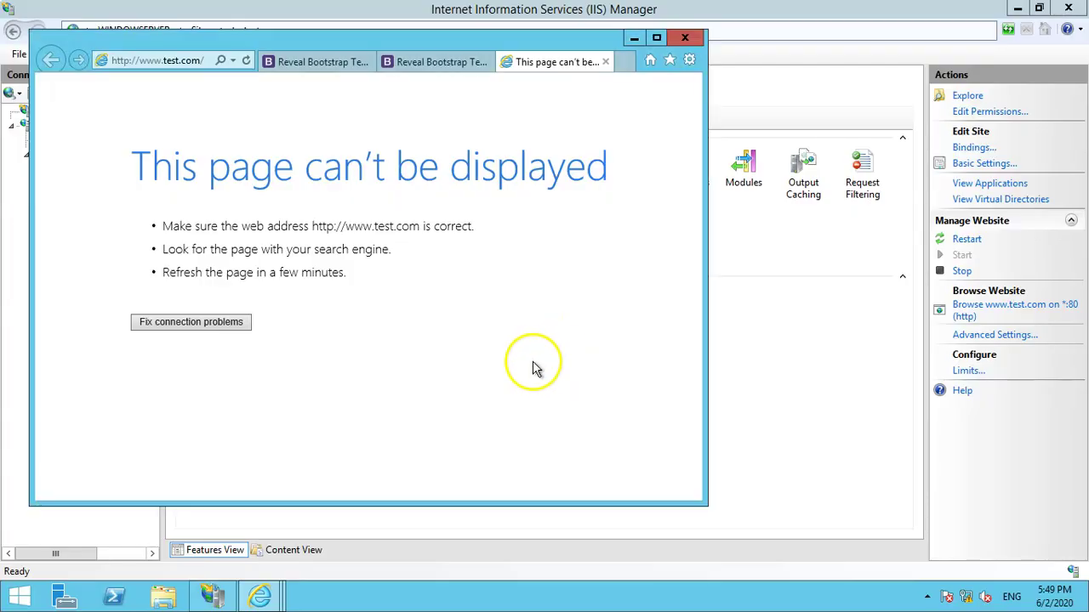
{"action": "key", "text": "super+r"}
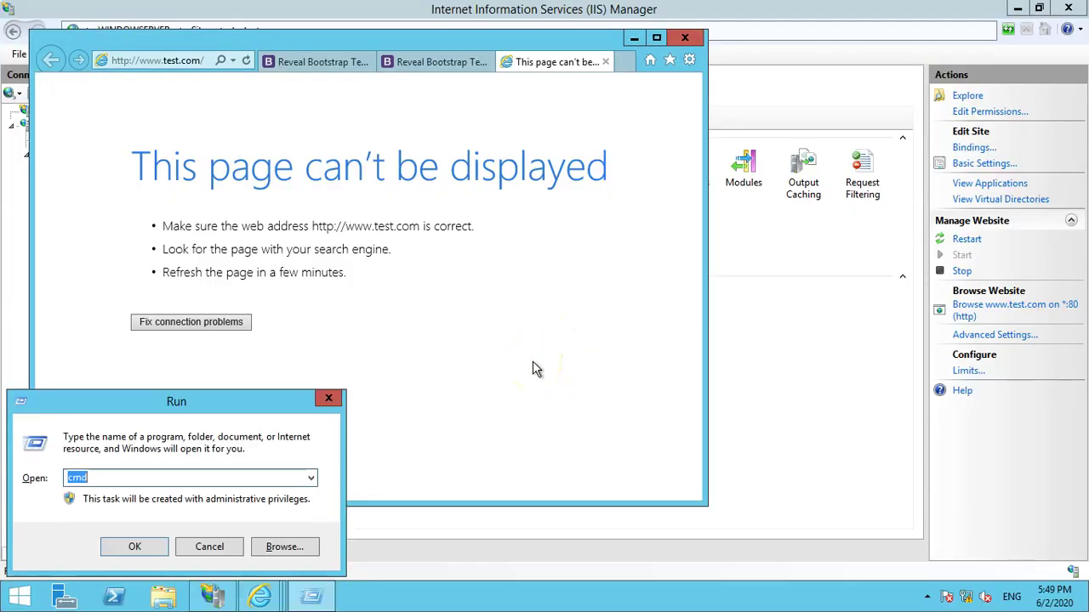
{"action": "key", "text": "Return"}
{"action": "type", "text": "ping www.test.com"}
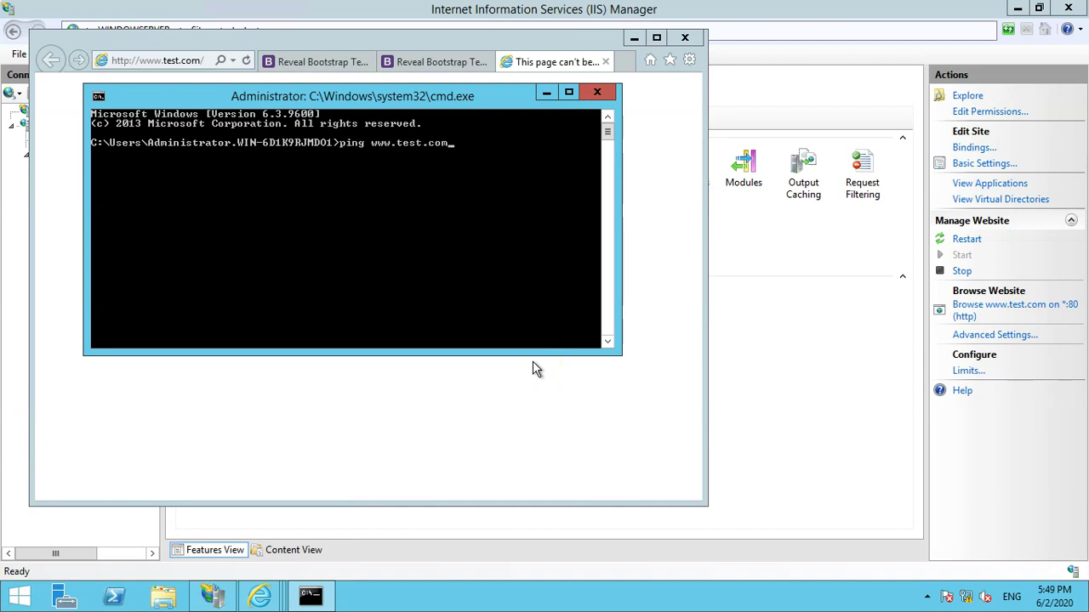
{"action": "key", "text": "Return"}
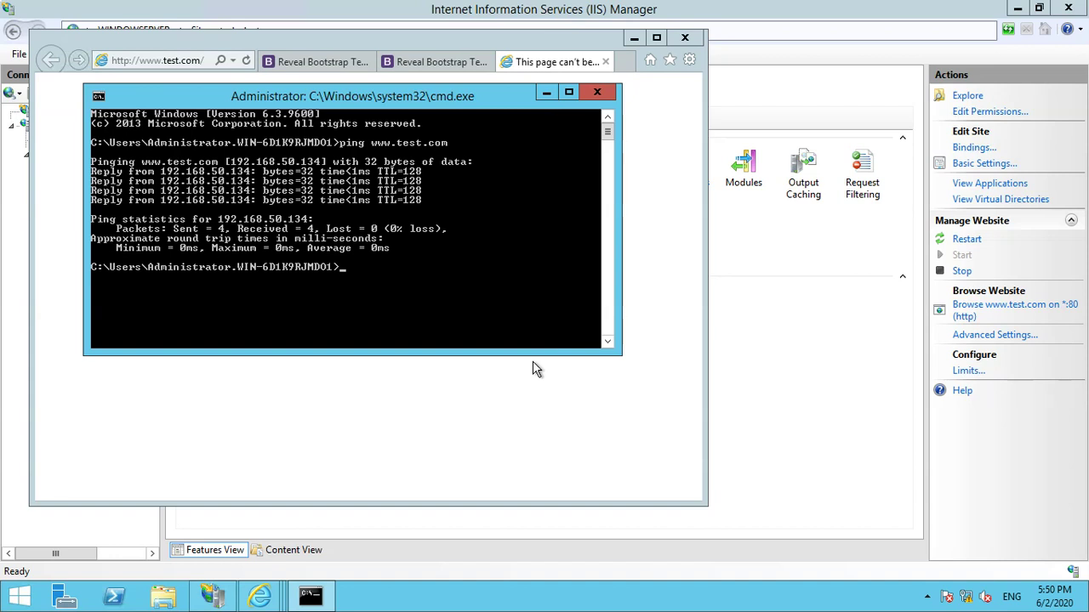
- Look up study.com with nslookup and close the command prompt
{"action": "type", "text": "okup"}
{"action": "key", "text": "BackSpace"}
{"action": "type", "text": "p study.com"}
{"action": "key", "text": "Return"}
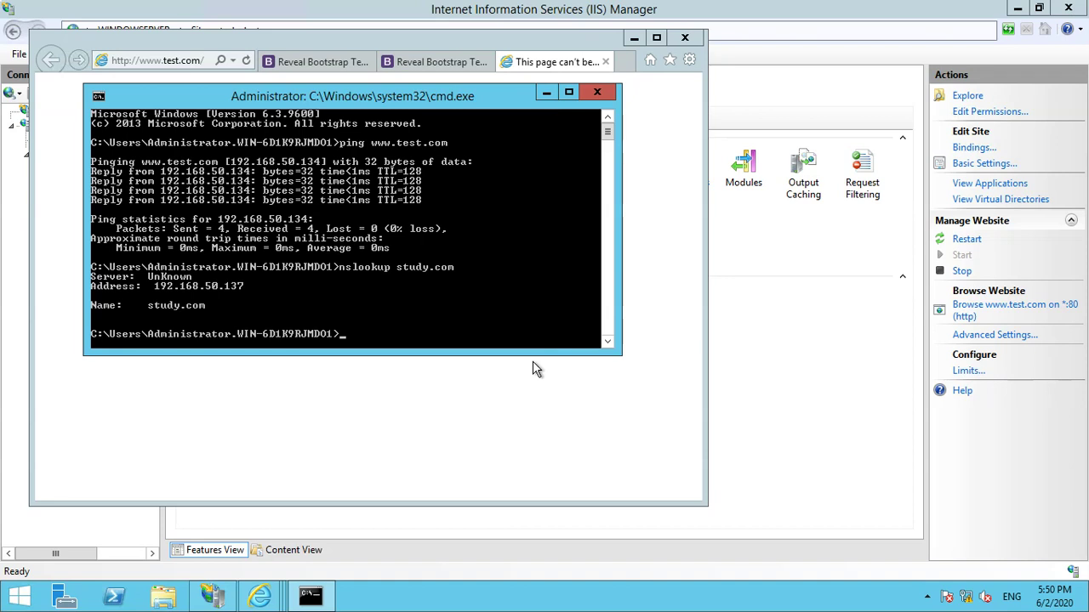
{"action": "left_click", "coordinate": [602, 96]}
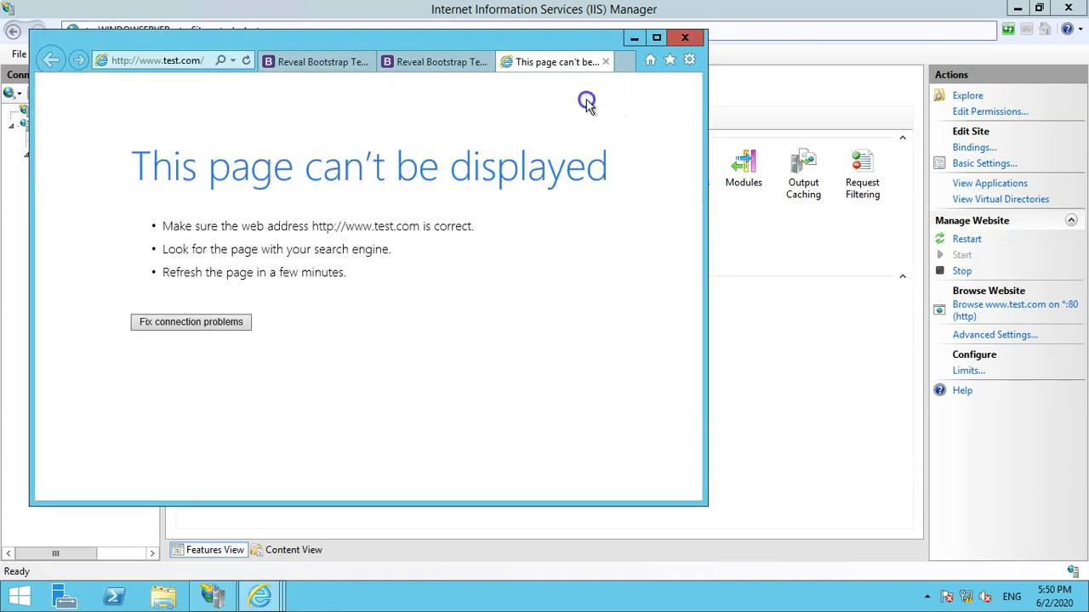
{"action": "left_click", "coordinate": [205, 61]}
{"action": "key", "text": "Return"}
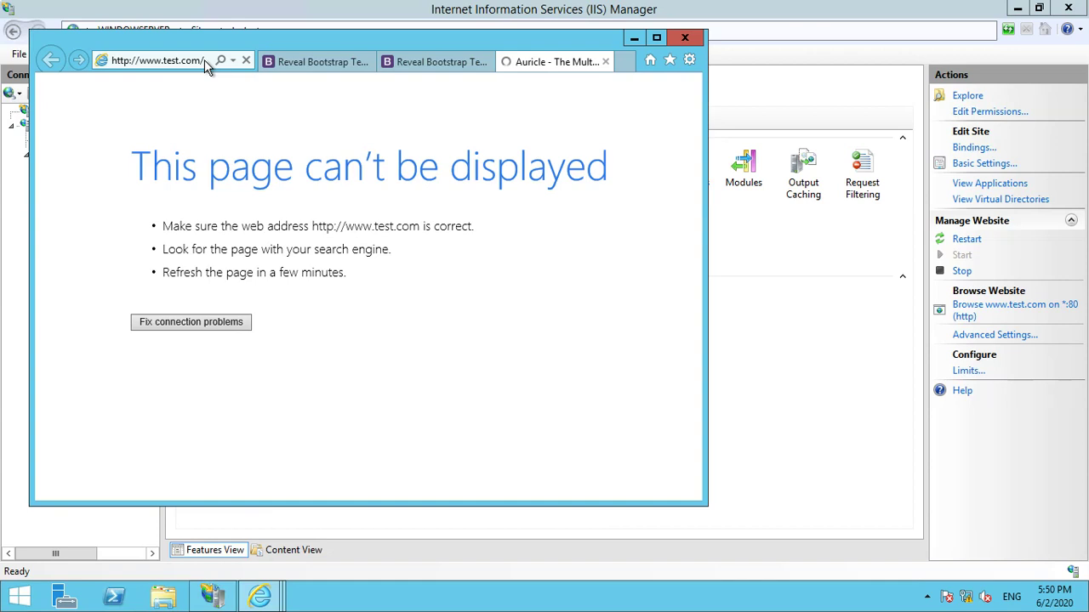
{"action": "left_click", "coordinate": [657, 39]}
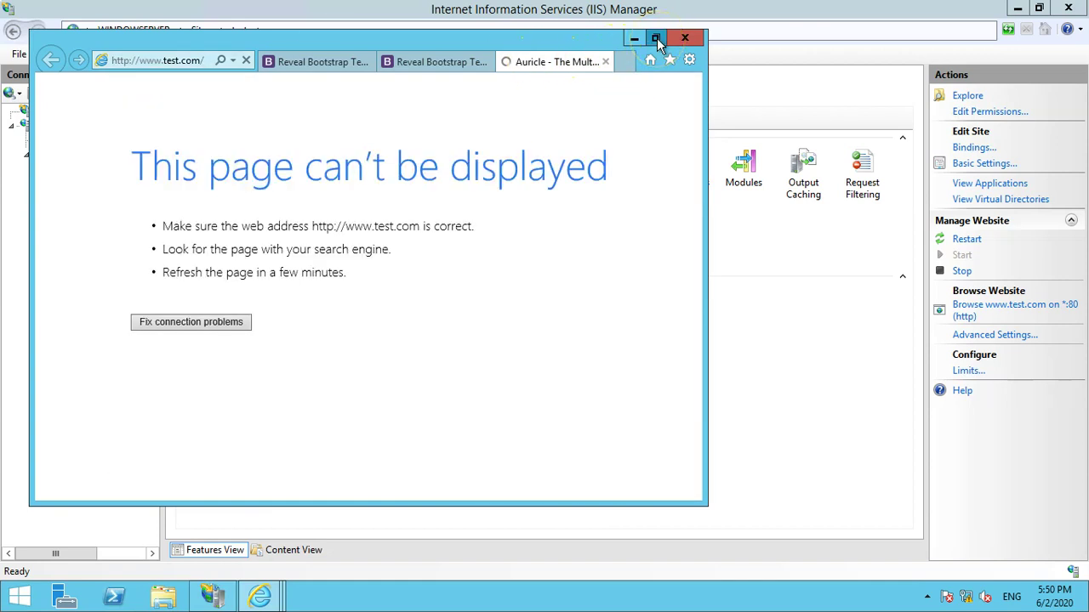
{"action": "left_click", "coordinate": [517, 233]}
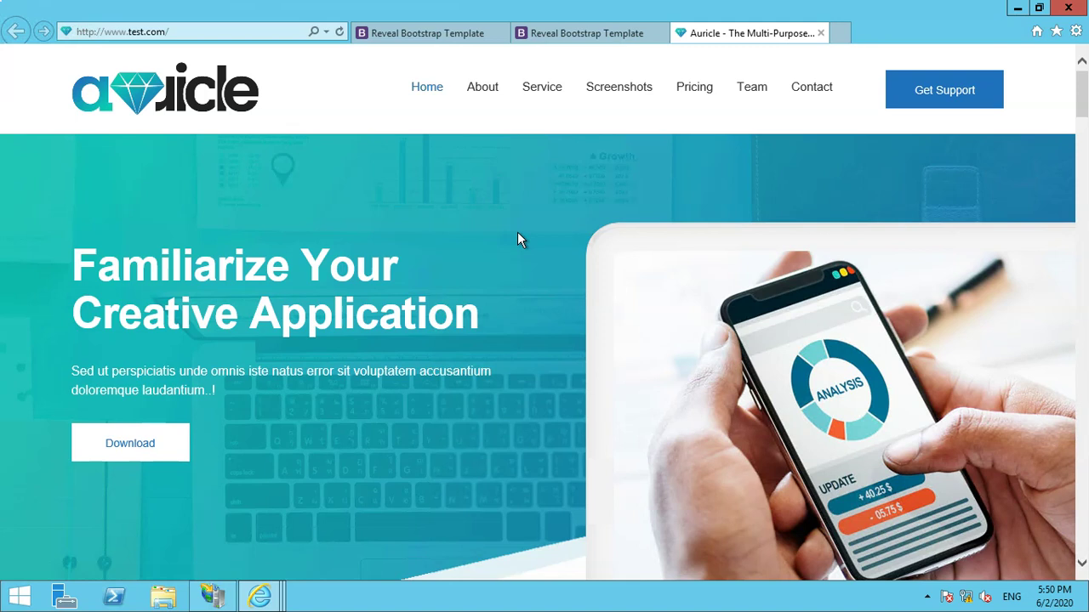
- Switch back to Synology DNS Server, open the test.com zone's resource records and show the record types available for creation
{"action": "mouse_move", "coordinate": [693, 4]}
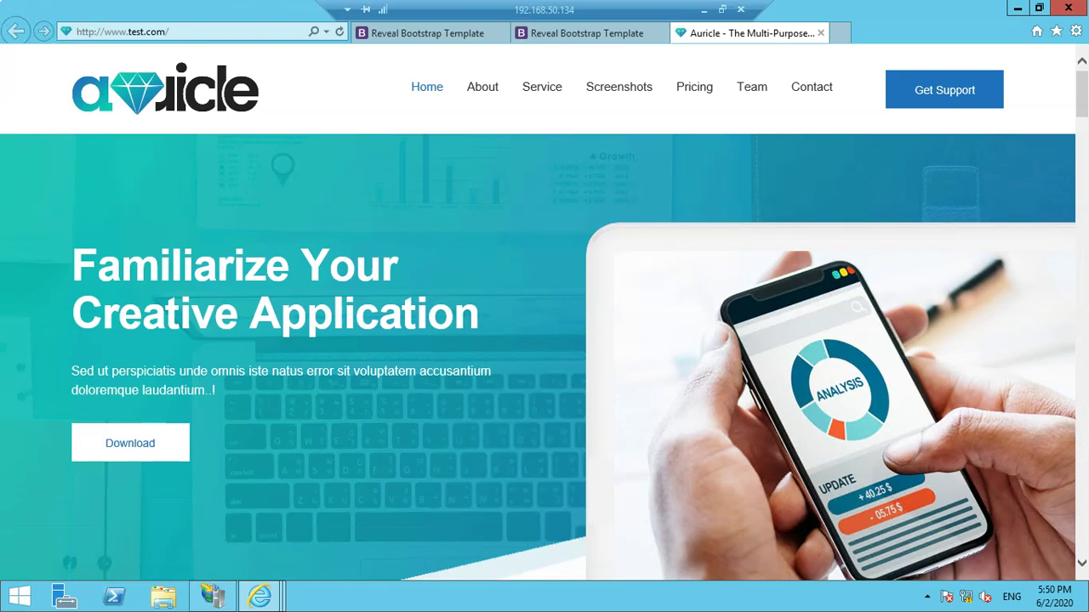
{"action": "left_click", "coordinate": [698, 13]}
{"action": "left_click", "coordinate": [234, 206]}
{"action": "double_click", "coordinate": [235, 205]}
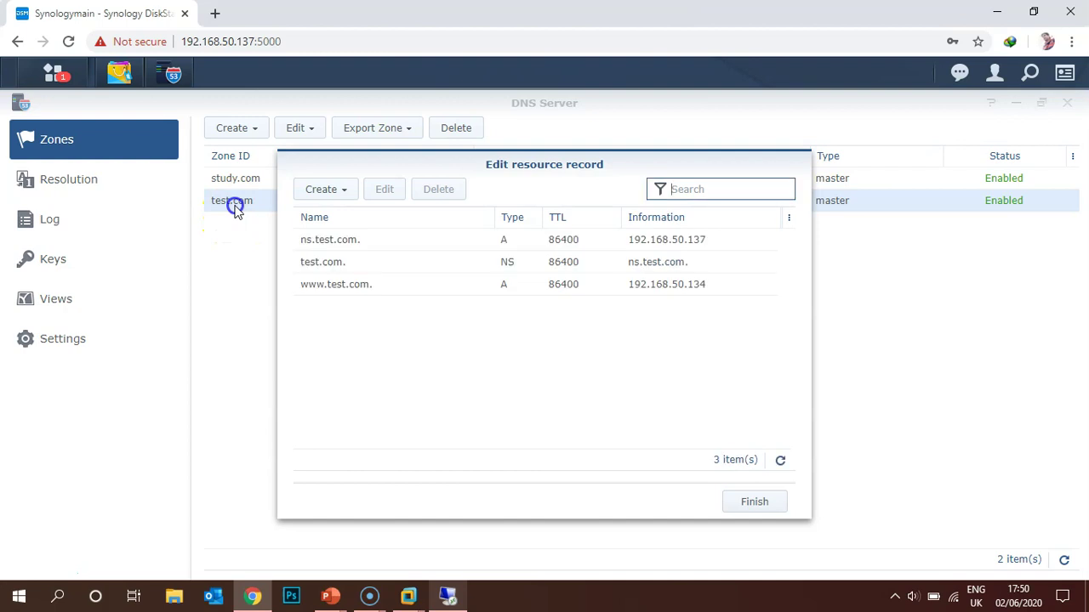
{"action": "left_click", "coordinate": [332, 199]}
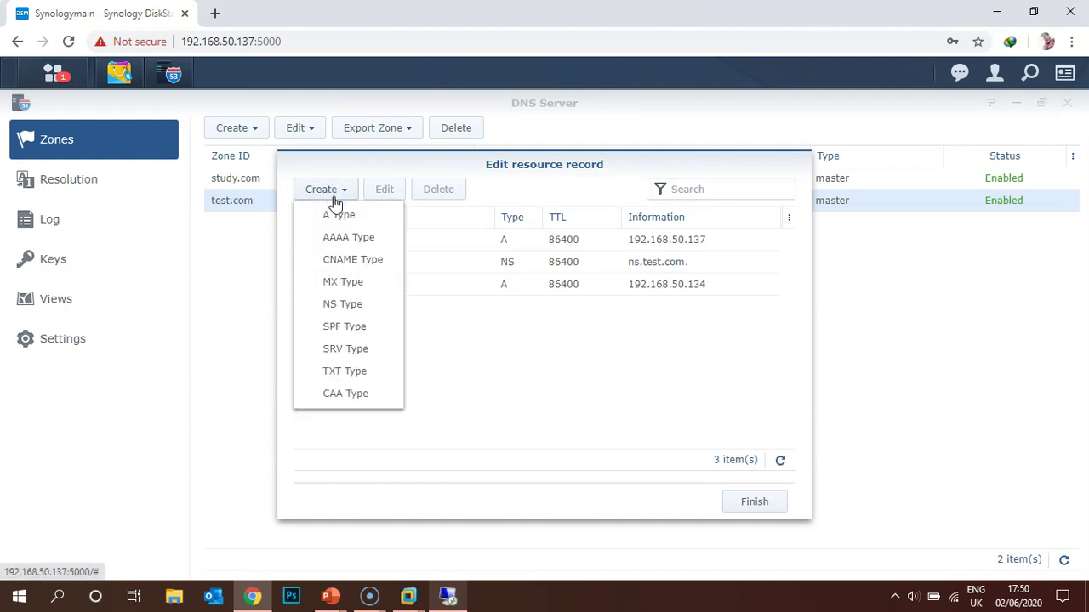